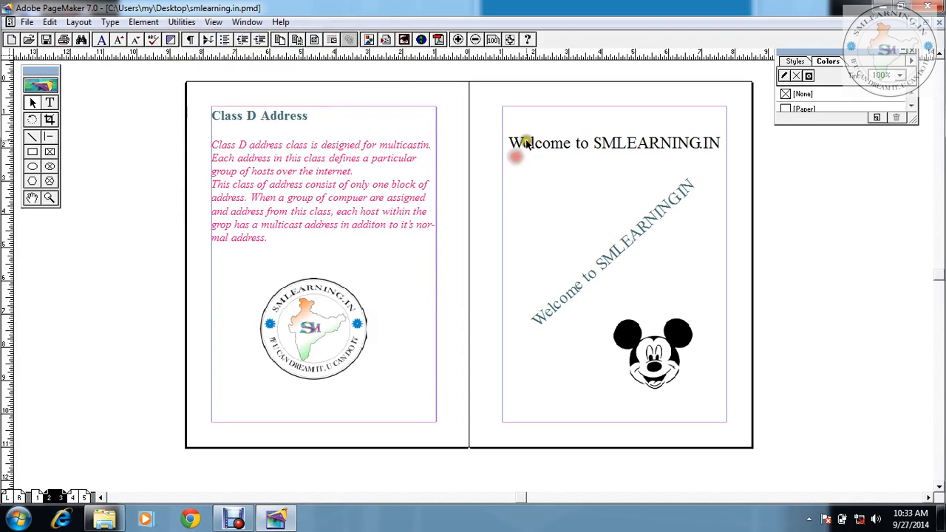
{"action": "left_click", "coordinate": [525, 142]}
{"action": "left_click", "coordinate": [49, 102]}
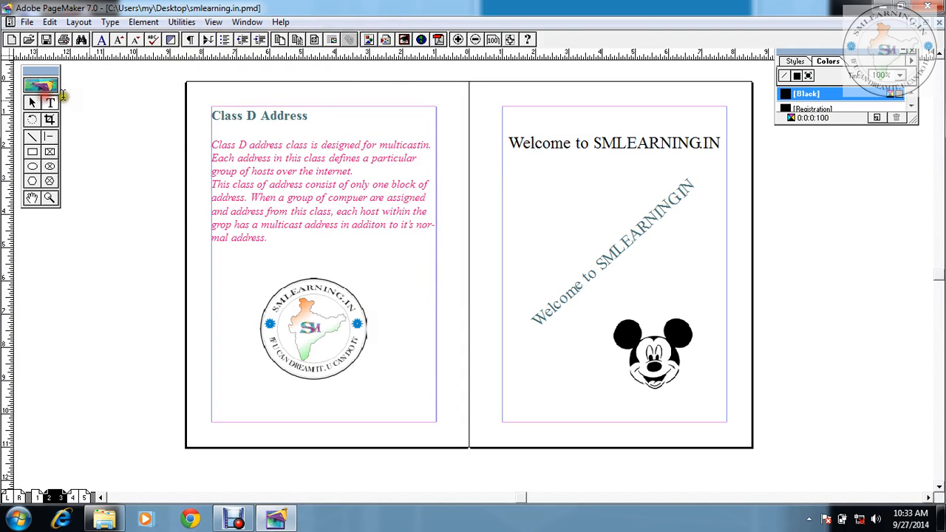
{"action": "left_click_drag", "start_coordinate": [524, 143], "coordinate": [508, 145]}
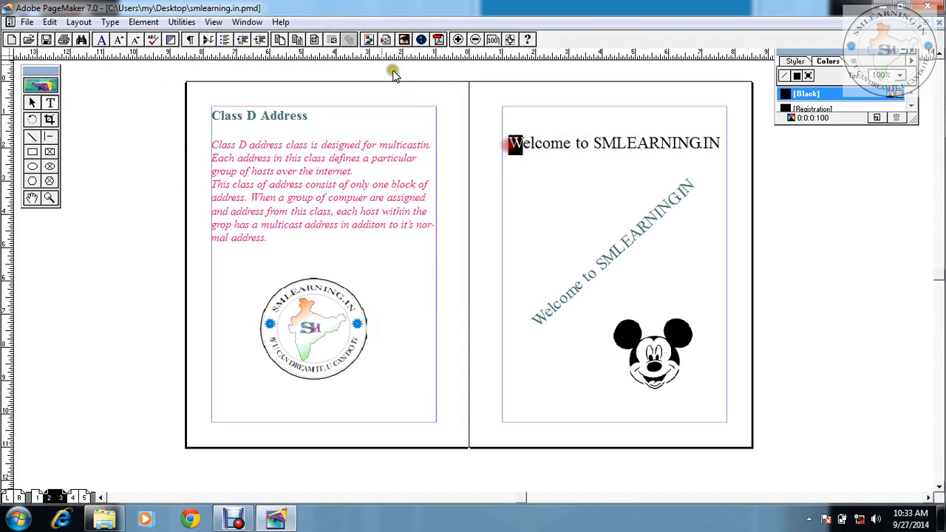
{"action": "left_click", "coordinate": [182, 23]}
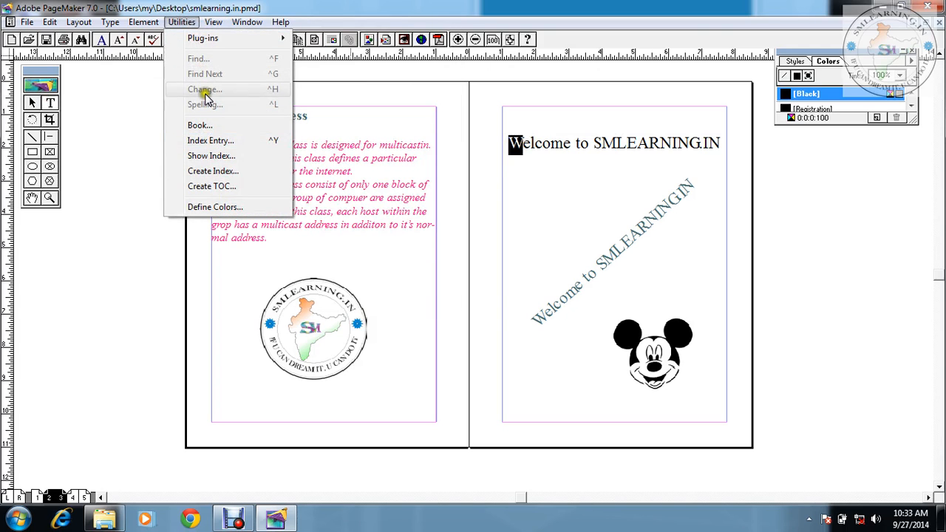
{"action": "mouse_move", "coordinate": [162, 24]}
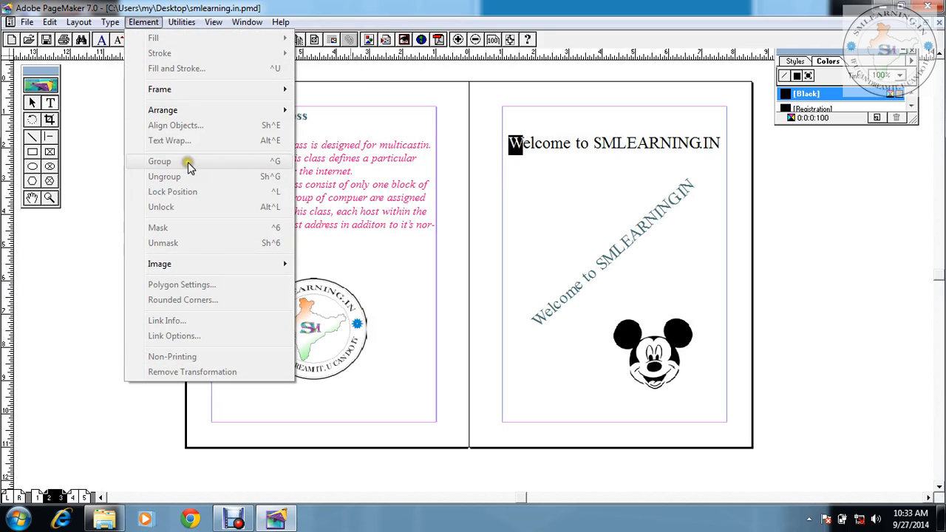
{"action": "left_click", "coordinate": [363, 256]}
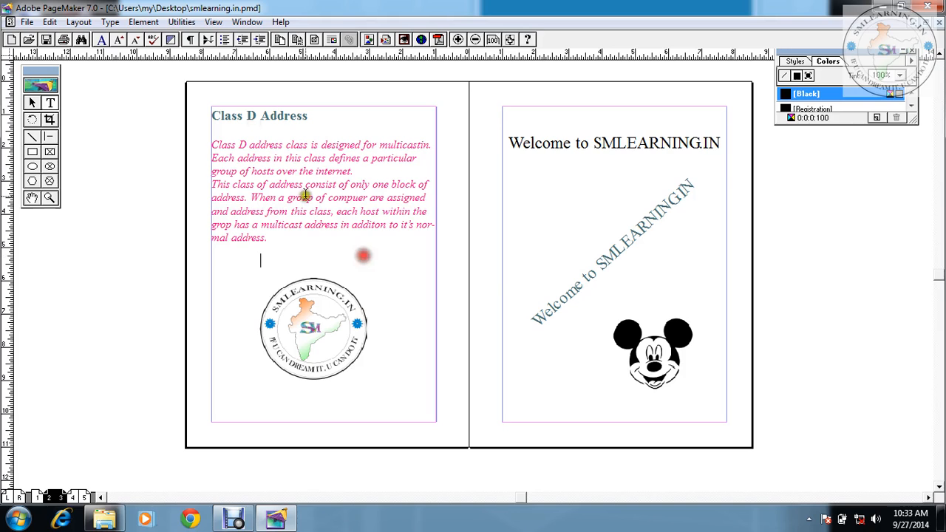
{"action": "left_click", "coordinate": [152, 23]}
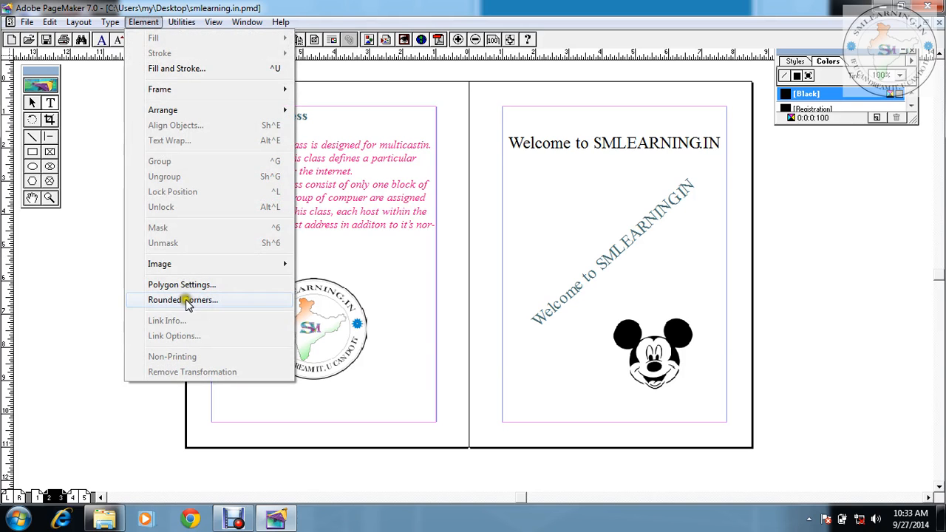
- Draw a rectangle across the inner edge between pages 2 and 3, beside the round logo, and give it the second-row middle rounded-corner style
{"action": "left_click", "coordinate": [32, 164]}
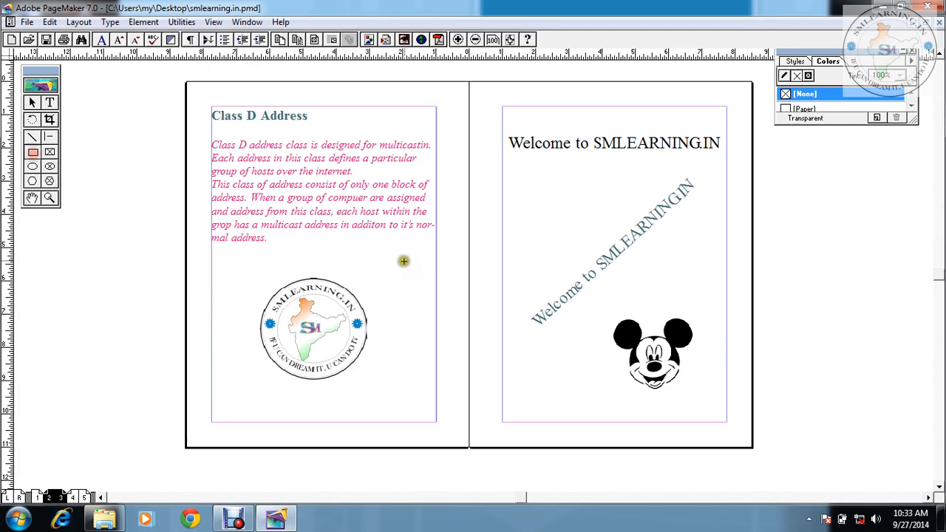
{"action": "left_click_drag", "start_coordinate": [484, 381], "coordinate": [503, 382]}
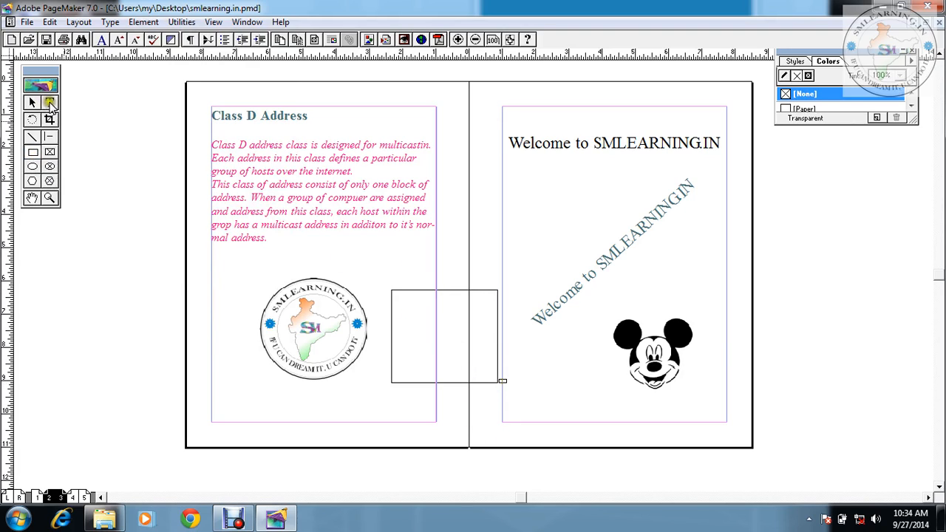
{"action": "left_click", "coordinate": [35, 104]}
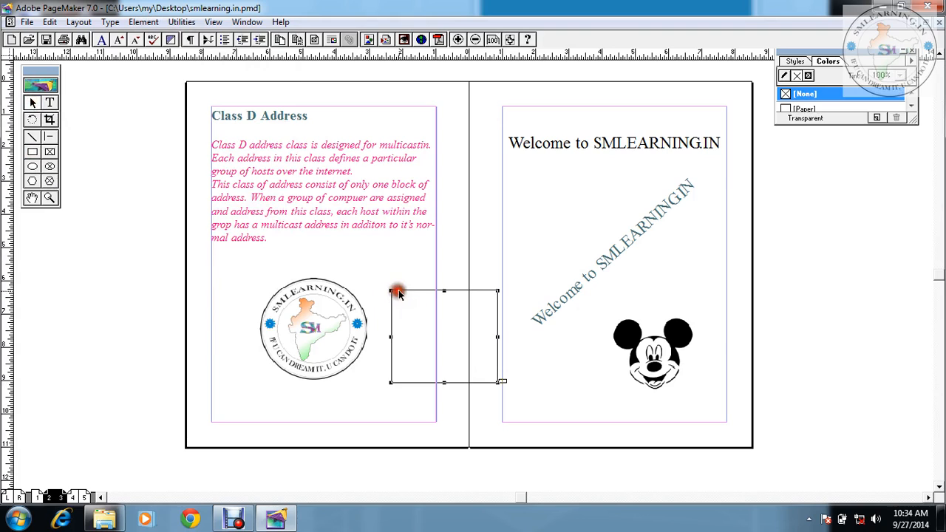
{"action": "left_click", "coordinate": [181, 22]}
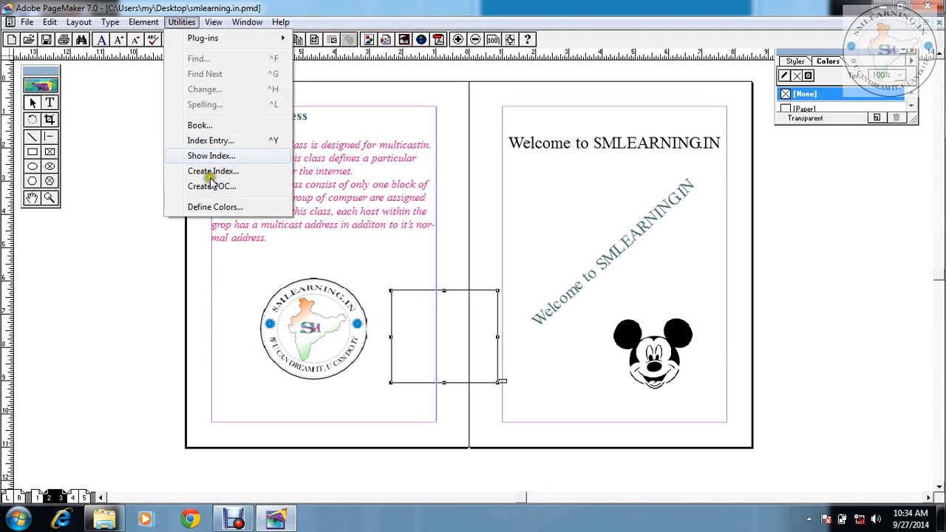
{"action": "mouse_move", "coordinate": [144, 23]}
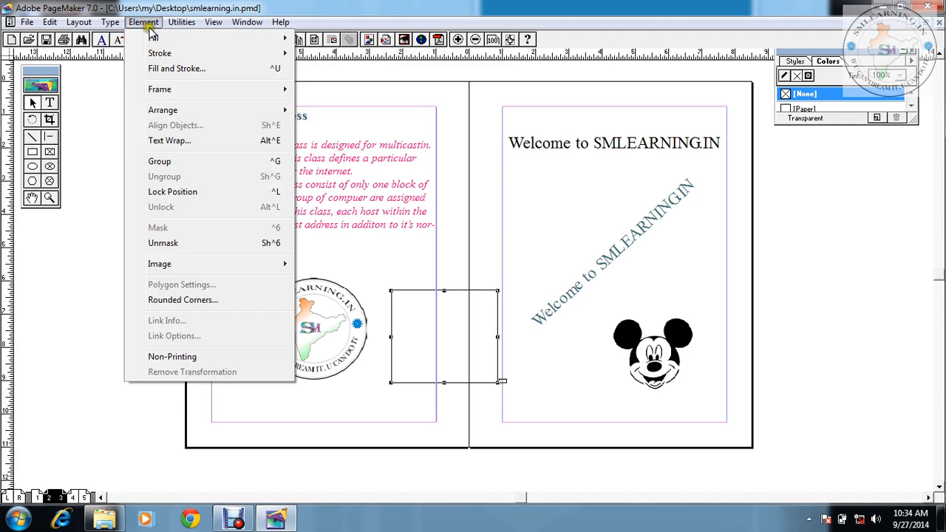
{"action": "left_click", "coordinate": [177, 300]}
{"action": "left_click", "coordinate": [444, 254]}
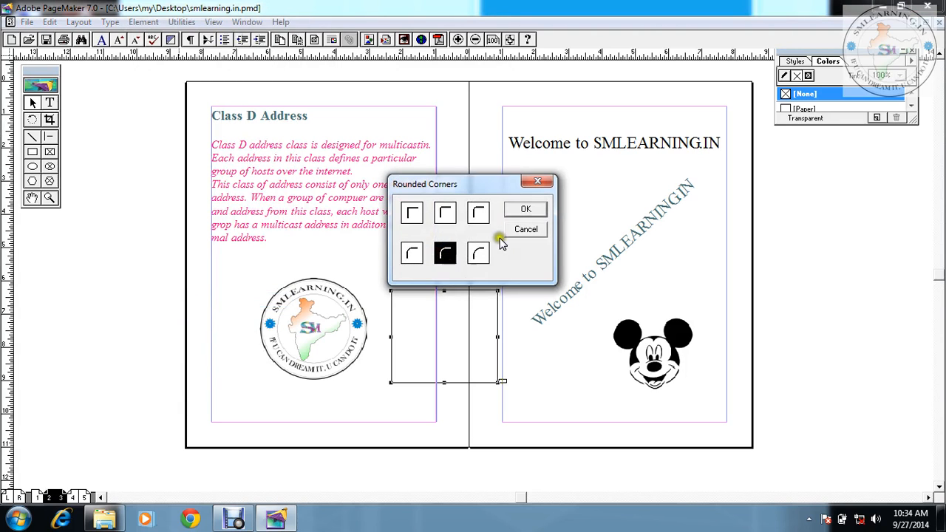
{"action": "left_click", "coordinate": [525, 210]}
- Move the round logo on page 2 slightly left and lower, leaving clear space between it and the rounded rectangle
{"action": "left_click", "coordinate": [451, 261]}
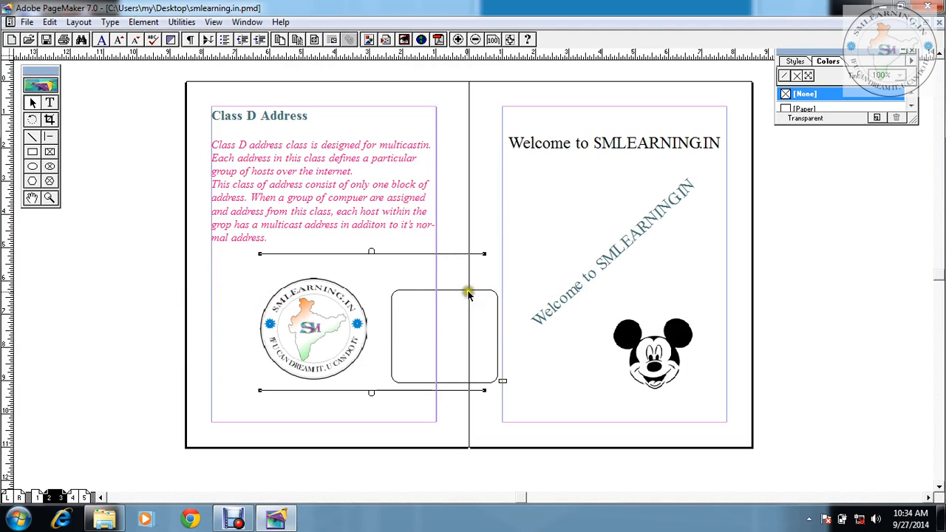
{"action": "left_click_drag", "start_coordinate": [466, 295], "coordinate": [500, 275]}
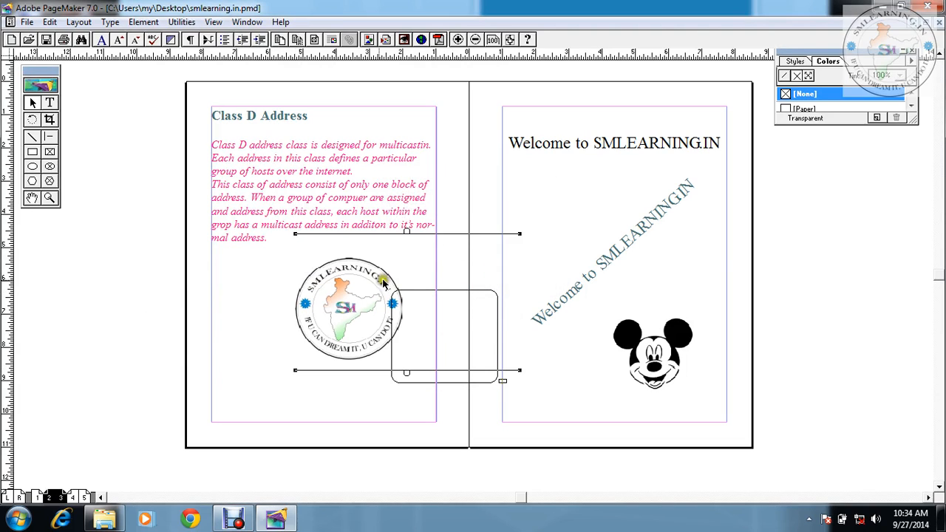
{"action": "left_click_drag", "start_coordinate": [382, 282], "coordinate": [314, 316]}
{"action": "left_click", "coordinate": [430, 293]}
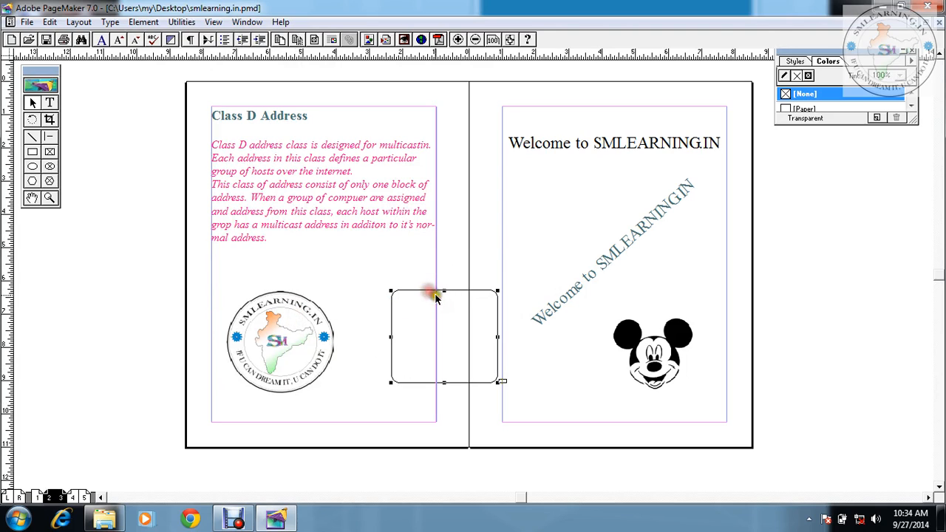
{"action": "left_click", "coordinate": [562, 315]}
- Try to run the Balance Columns plug-in on the page 2–3 spread
{"action": "left_click", "coordinate": [181, 23]}
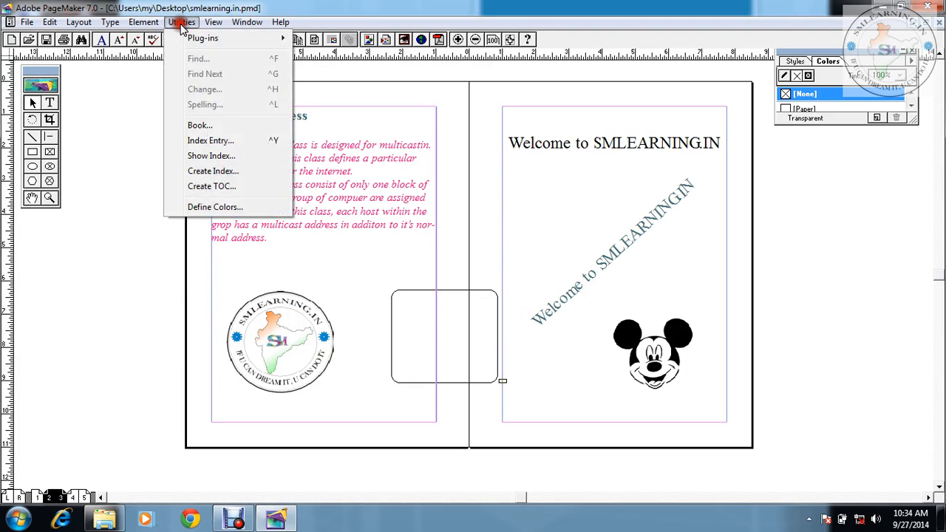
{"action": "mouse_move", "coordinate": [196, 38]}
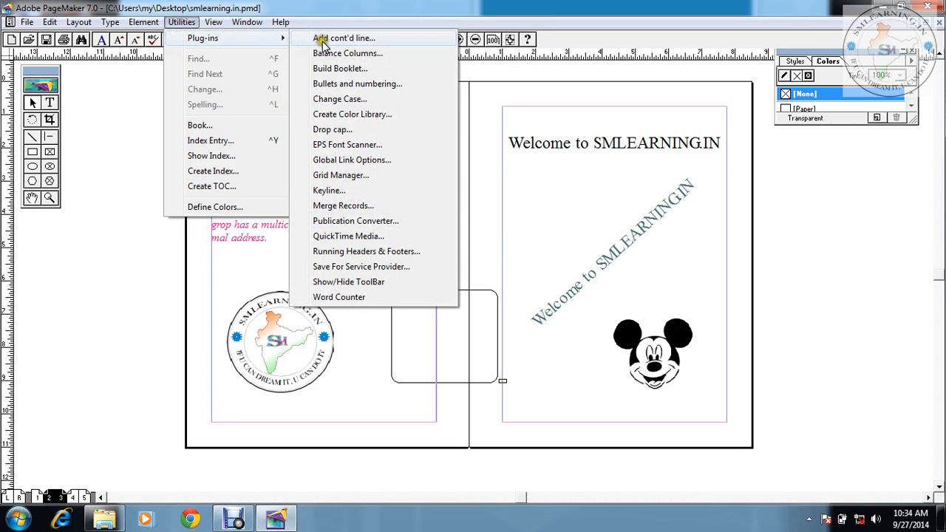
{"action": "left_click", "coordinate": [373, 60]}
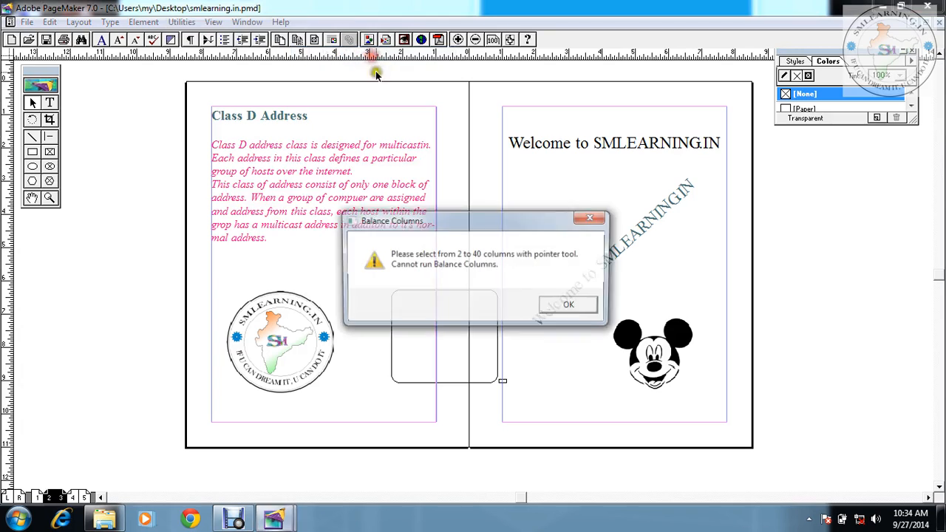
{"action": "left_click", "coordinate": [553, 308]}
{"action": "left_click", "coordinate": [552, 310]}
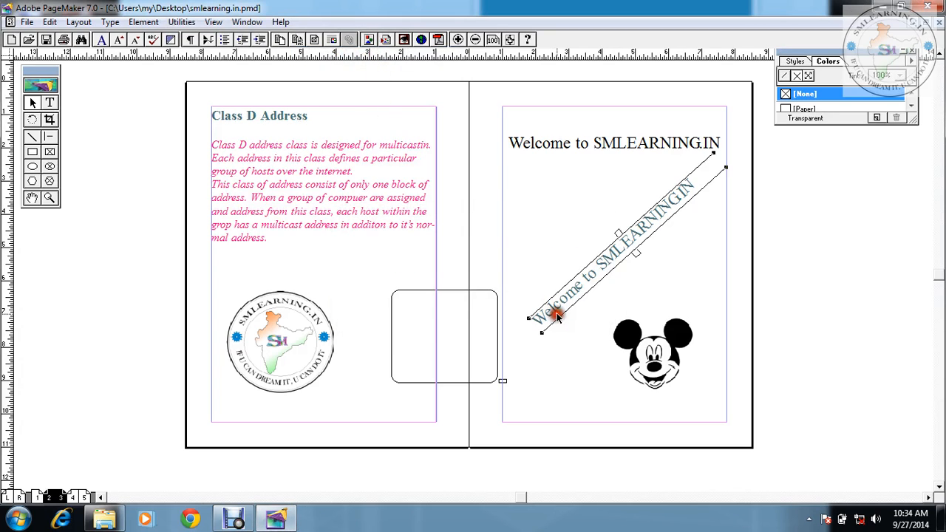
- Apply a 3-line drop cap to the W of the horizontal "Welcome to SMLEARNING.IN" text on page 3
{"action": "left_click", "coordinate": [520, 145]}
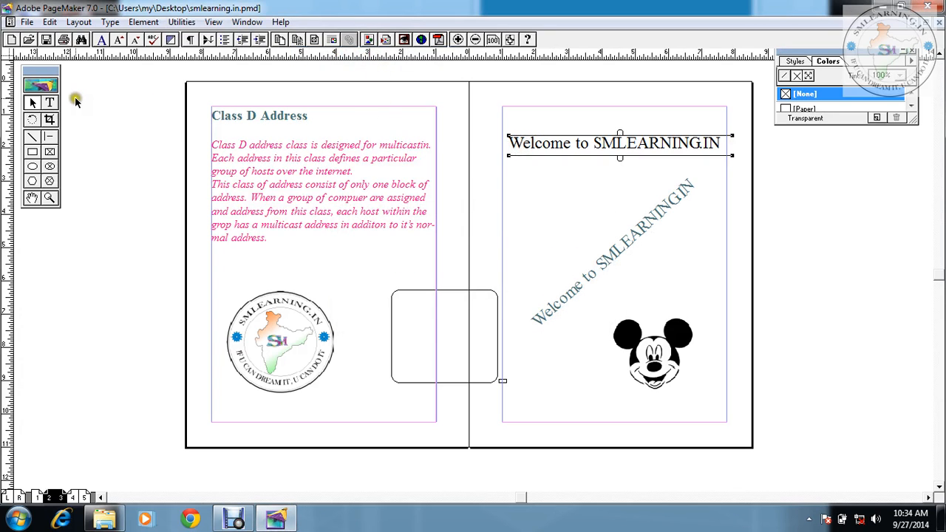
{"action": "left_click", "coordinate": [47, 103]}
{"action": "left_click_drag", "start_coordinate": [521, 145], "coordinate": [498, 144]}
{"action": "left_click", "coordinate": [181, 22]}
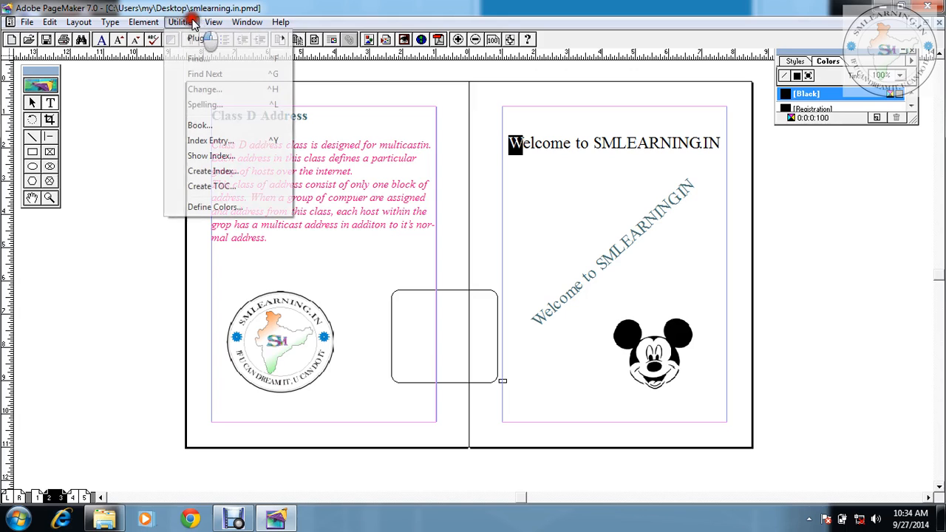
{"action": "mouse_move", "coordinate": [268, 37]}
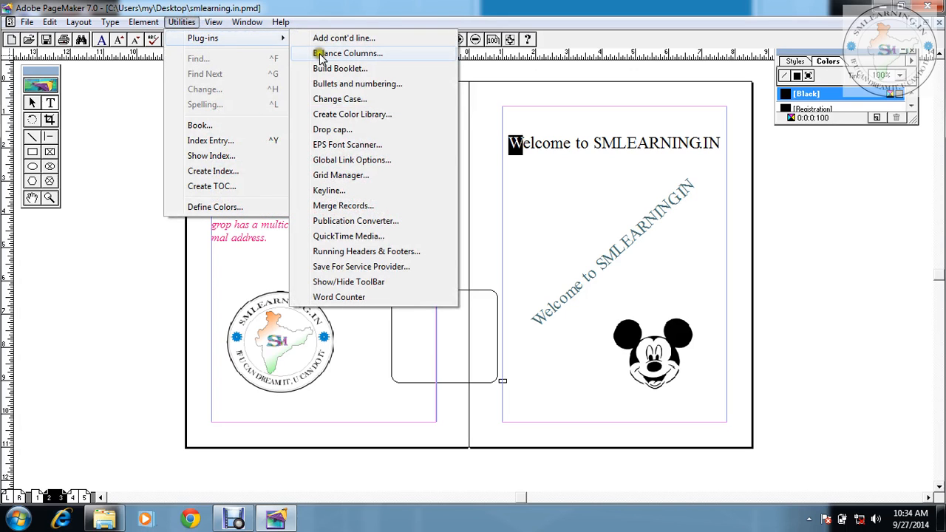
{"action": "left_click", "coordinate": [341, 131]}
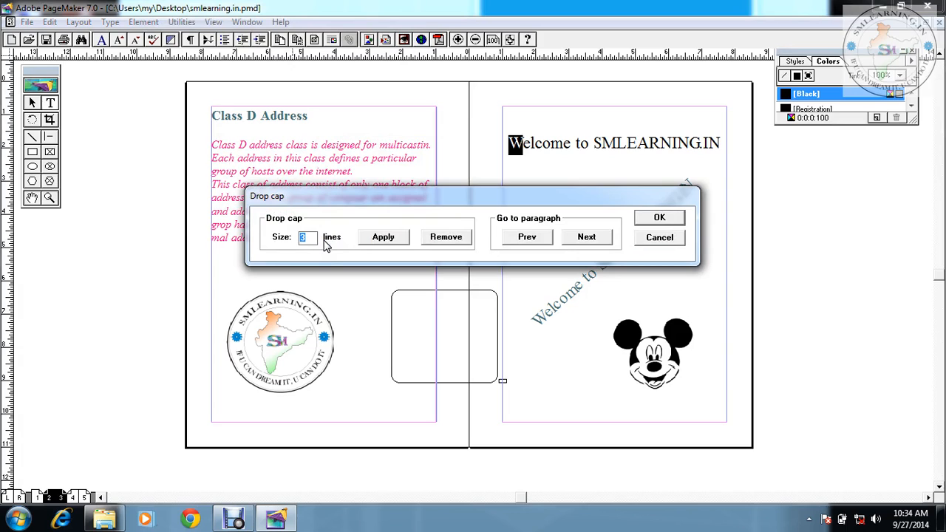
{"action": "left_click", "coordinate": [538, 240]}
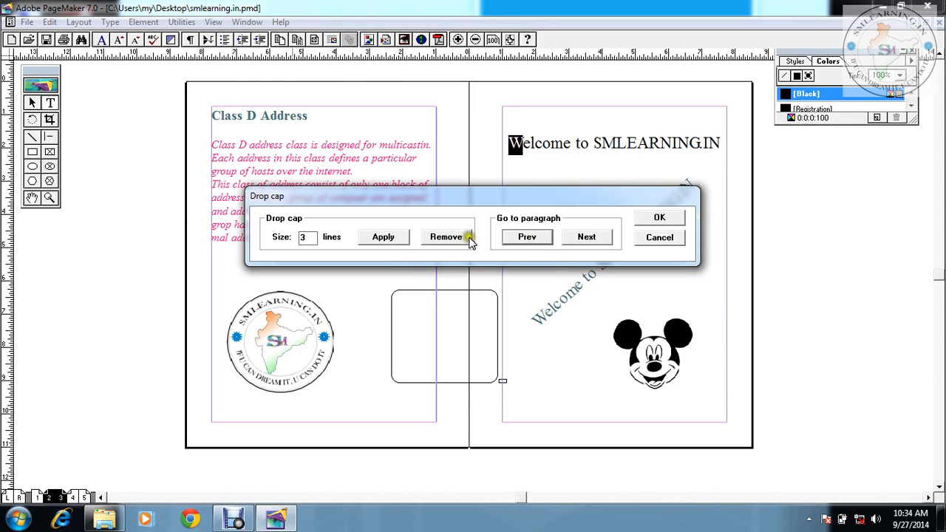
{"action": "left_click", "coordinate": [373, 235]}
{"action": "left_click", "coordinate": [665, 217]}
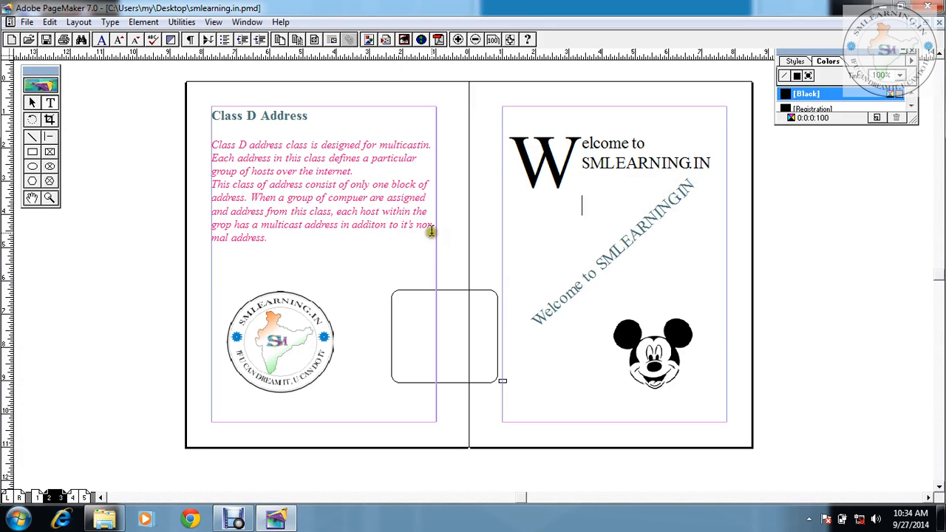
- Go to page 1 and apply a 3-line drop cap to the A that starts the paragraph under "IP Address"
{"action": "left_click", "coordinate": [37, 497]}
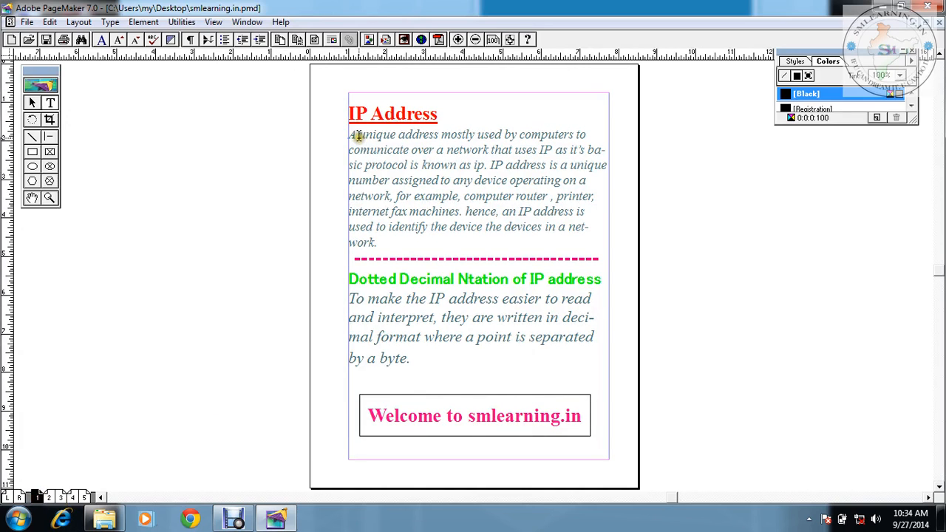
{"action": "left_click_drag", "start_coordinate": [358, 136], "coordinate": [338, 135]}
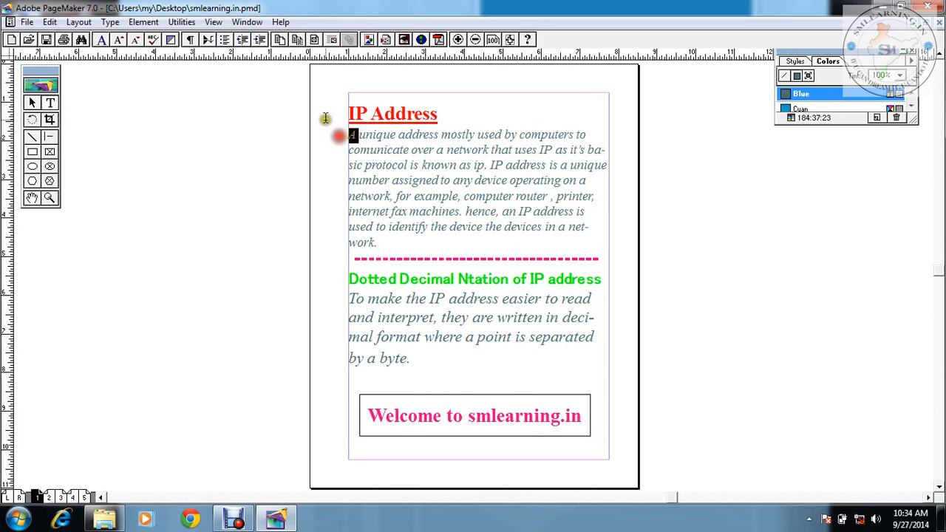
{"action": "left_click", "coordinate": [183, 22]}
{"action": "mouse_move", "coordinate": [272, 38]}
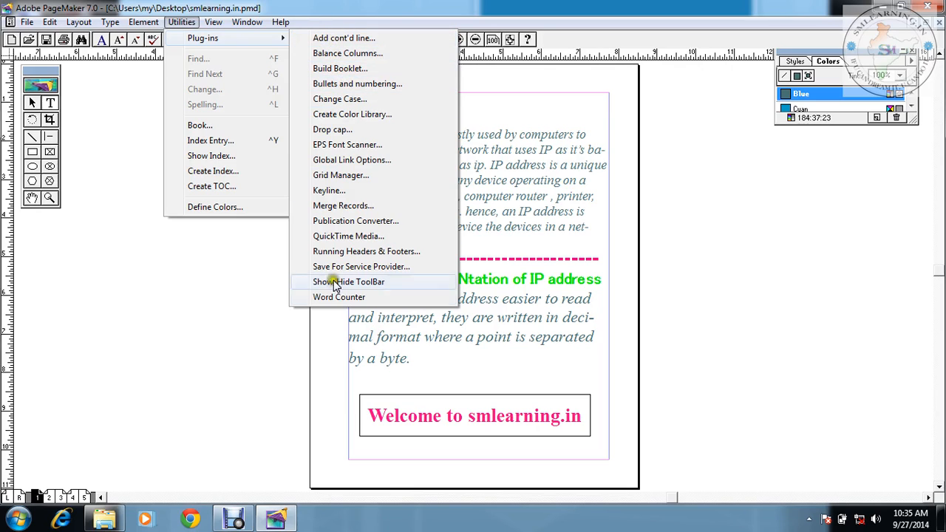
{"action": "left_click", "coordinate": [331, 129]}
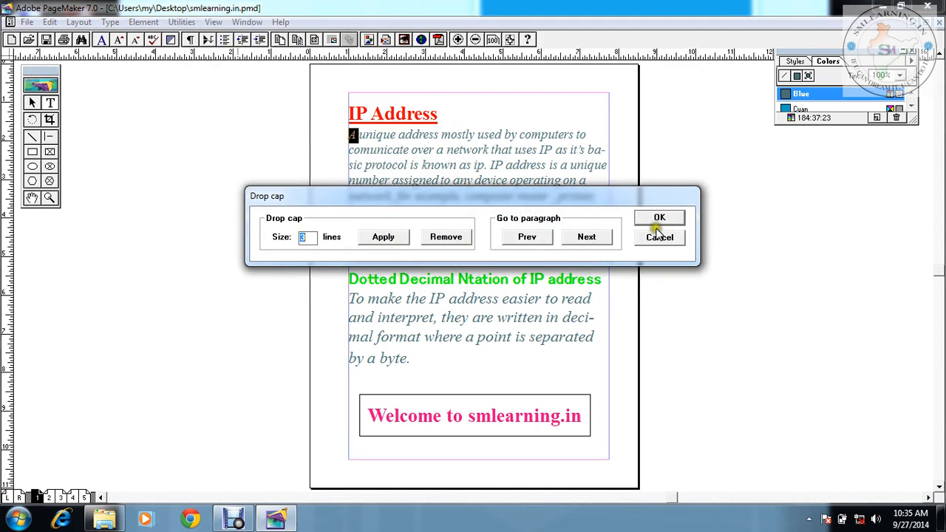
{"action": "left_click", "coordinate": [656, 219]}
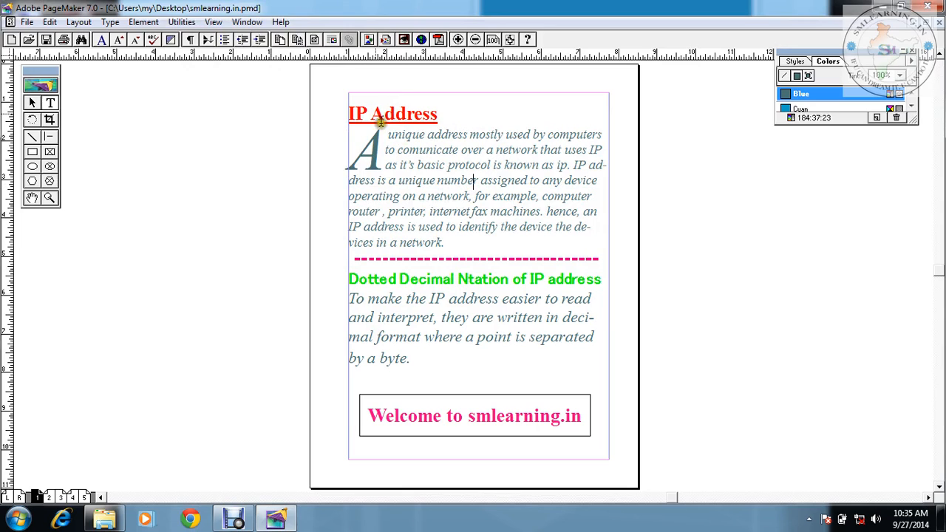
- Try to run Find from the layout with the word "network" selected at the end of the IP Address paragraph
{"action": "left_click_drag", "start_coordinate": [389, 139], "coordinate": [499, 247]}
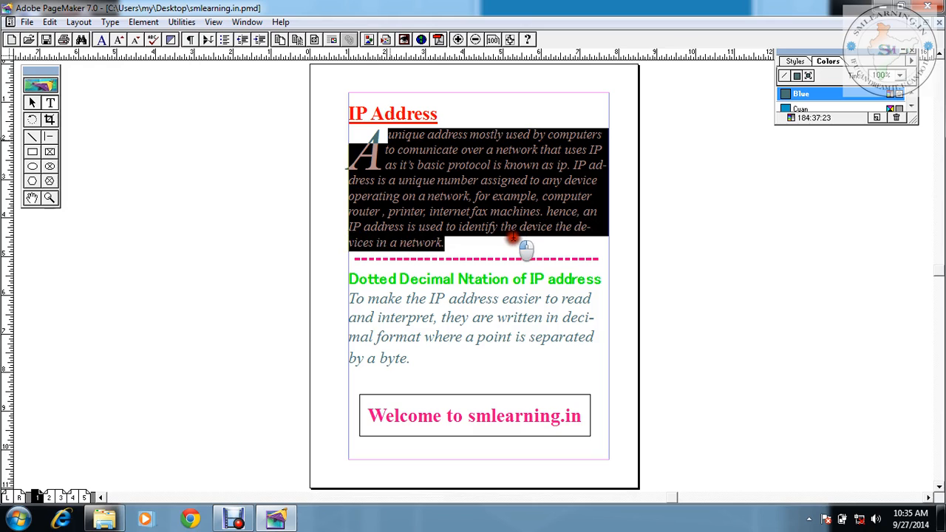
{"action": "left_click", "coordinate": [499, 247]}
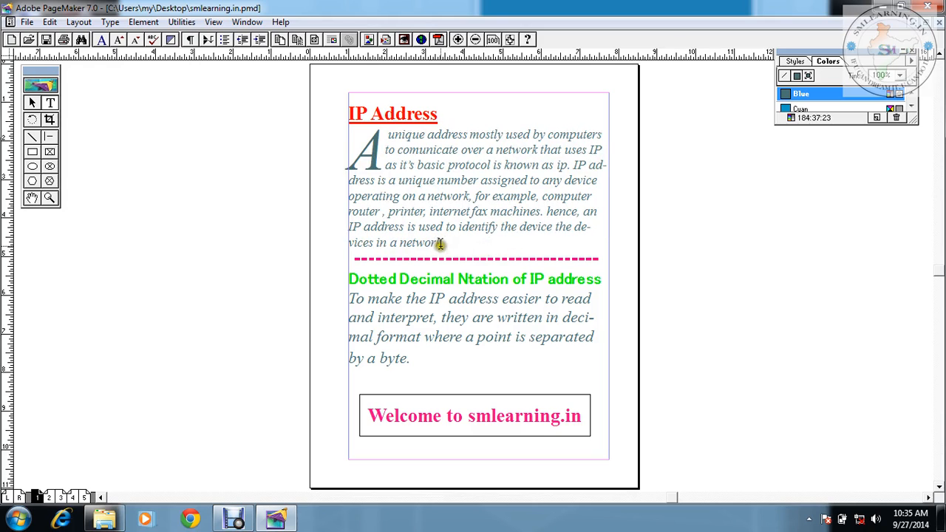
{"action": "left_click_drag", "start_coordinate": [439, 244], "coordinate": [400, 246]}
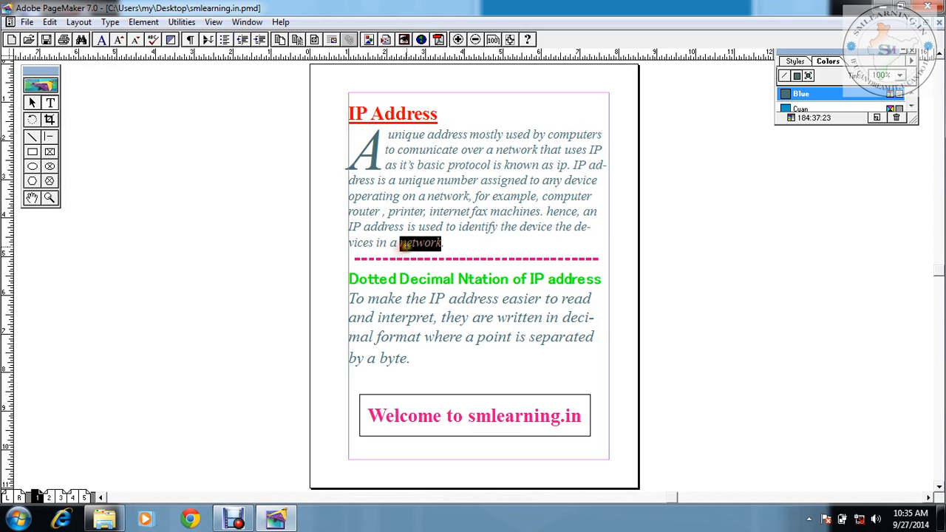
{"action": "right_click", "coordinate": [400, 246]}
{"action": "left_click", "coordinate": [439, 271]}
{"action": "left_click", "coordinate": [191, 24]}
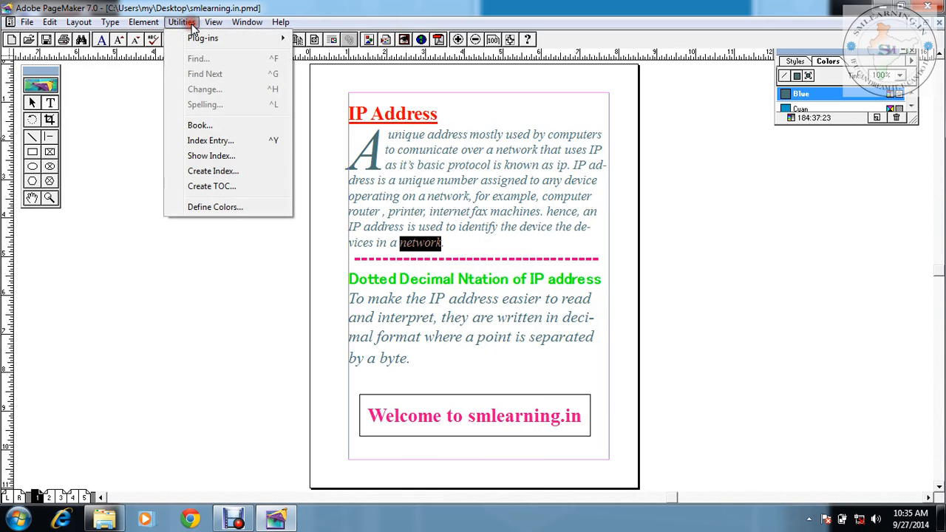
{"action": "left_click", "coordinate": [209, 57]}
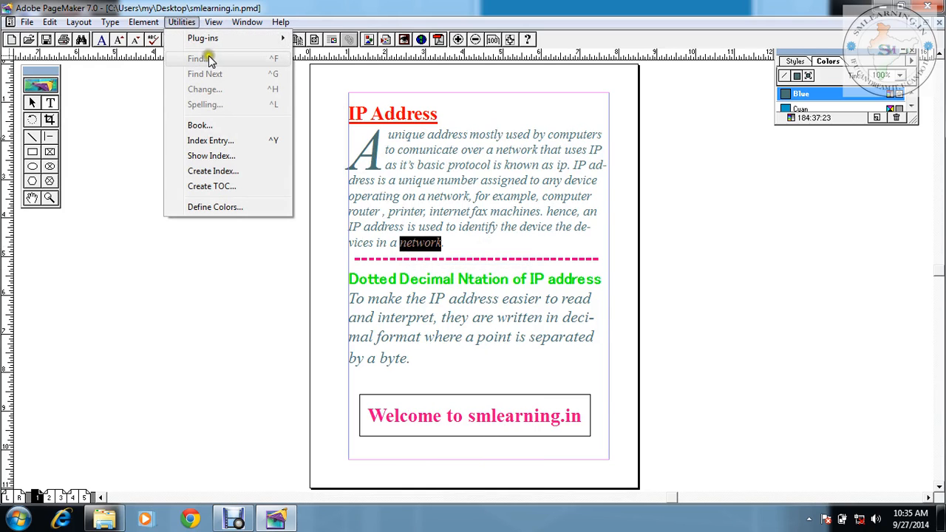
- Open the IP Address story in the story editor and search the current story for every occurrence of "network"
{"action": "left_click", "coordinate": [379, 122]}
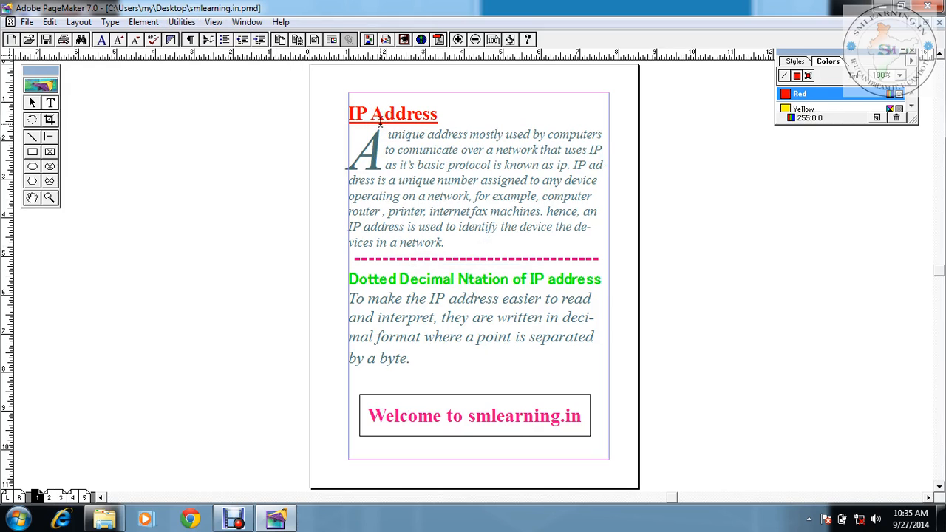
{"action": "key", "text": "ctrl+e"}
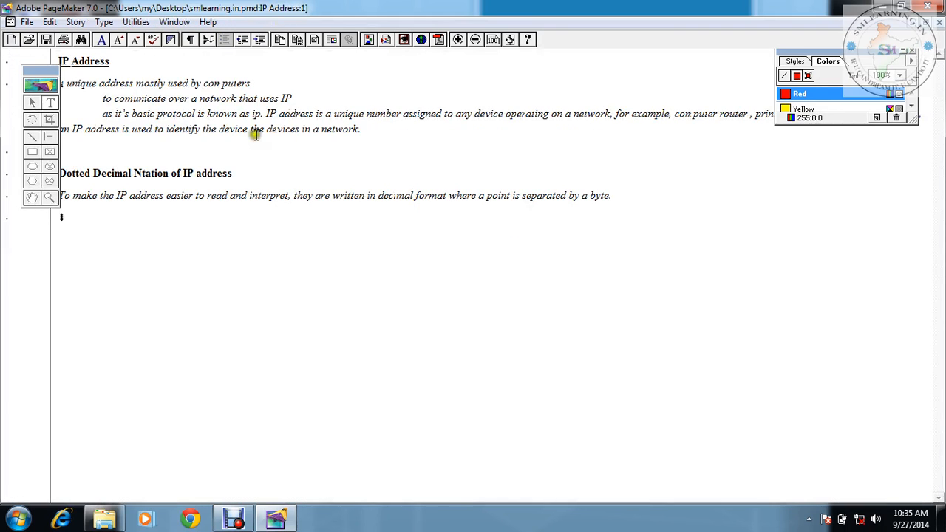
{"action": "left_click", "coordinate": [136, 22]}
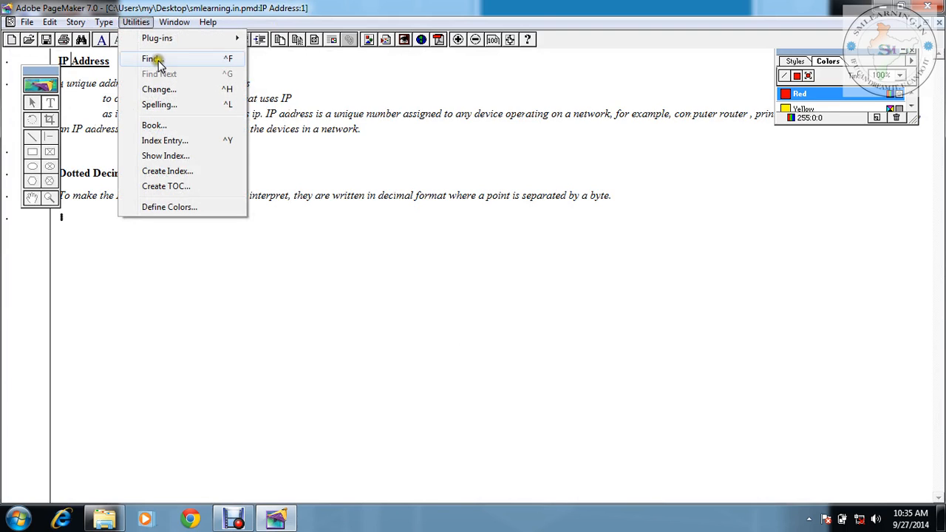
{"action": "left_click", "coordinate": [152, 58]}
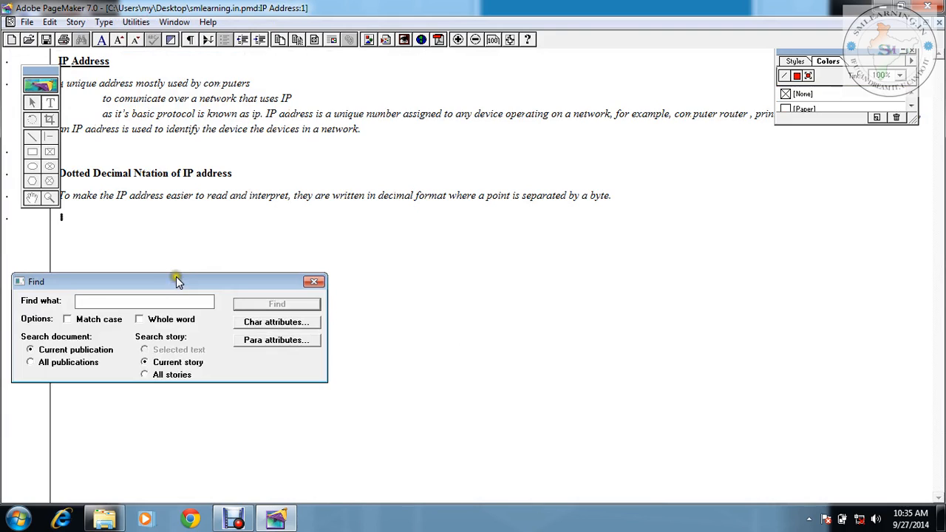
{"action": "type", "text": "network"}
{"action": "left_click_drag", "start_coordinate": [182, 283], "coordinate": [340, 279]}
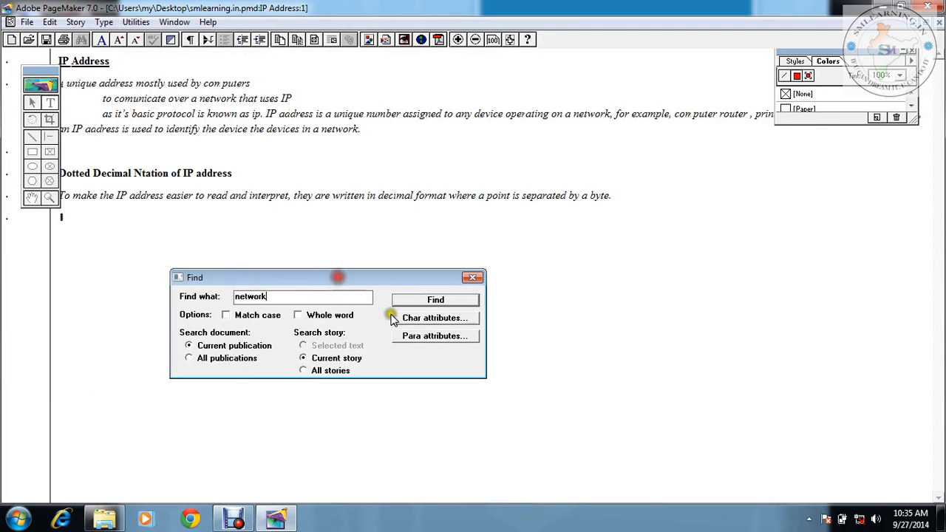
{"action": "left_click", "coordinate": [408, 301]}
{"action": "left_click", "coordinate": [406, 300]}
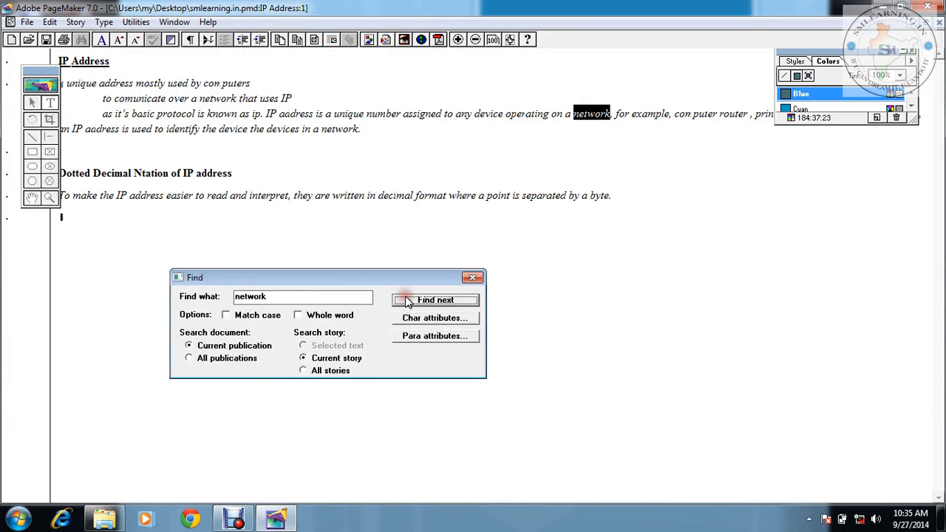
{"action": "left_click", "coordinate": [406, 301]}
{"action": "left_click", "coordinate": [407, 301]}
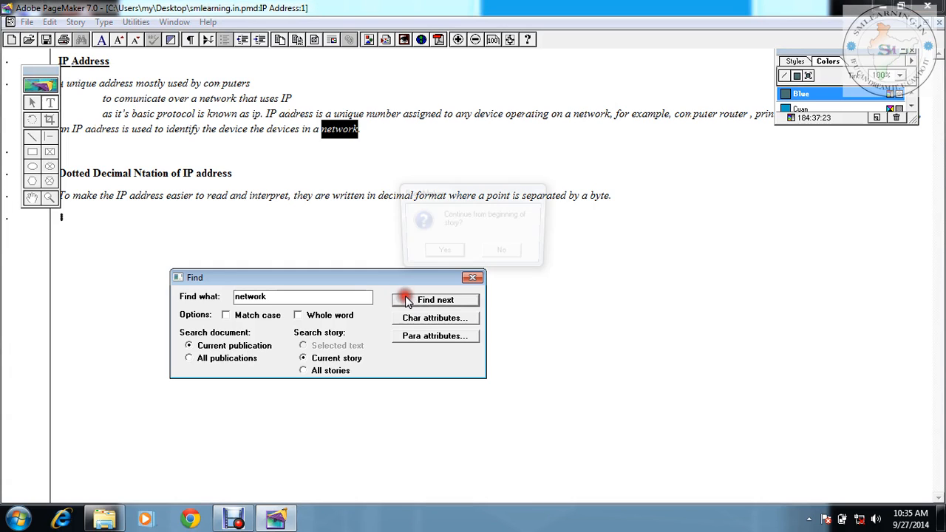
{"action": "left_click", "coordinate": [439, 254]}
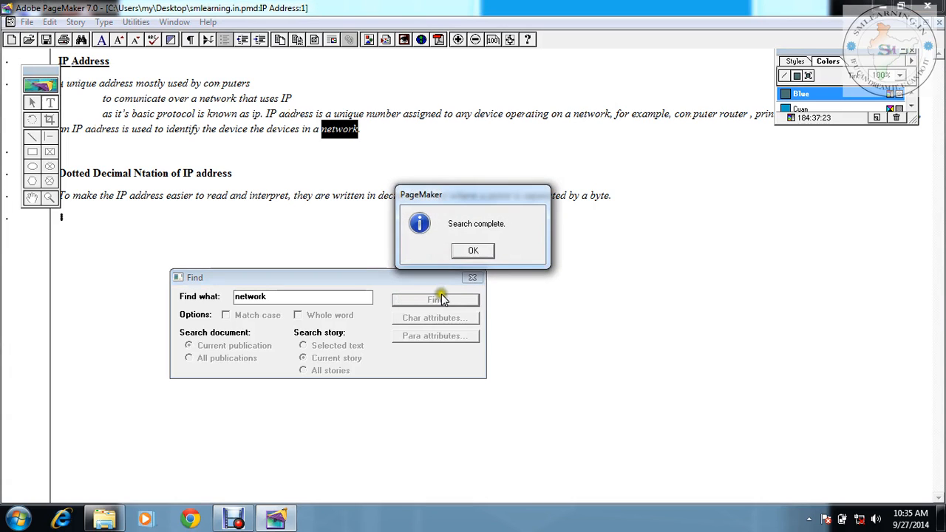
{"action": "left_click", "coordinate": [484, 249]}
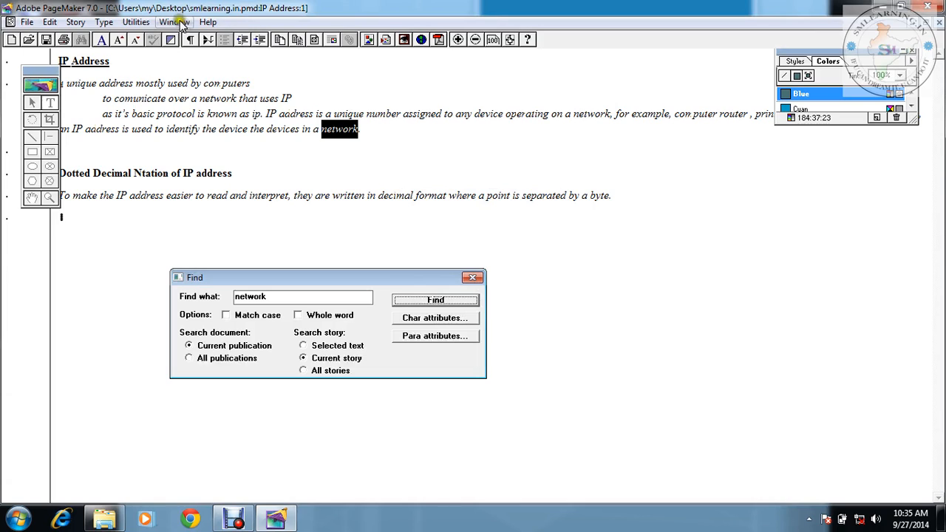
- Replace the selected word "network" at the paragraph's end with "computer" using Change all limited to the selected text
{"action": "left_click", "coordinate": [135, 22]}
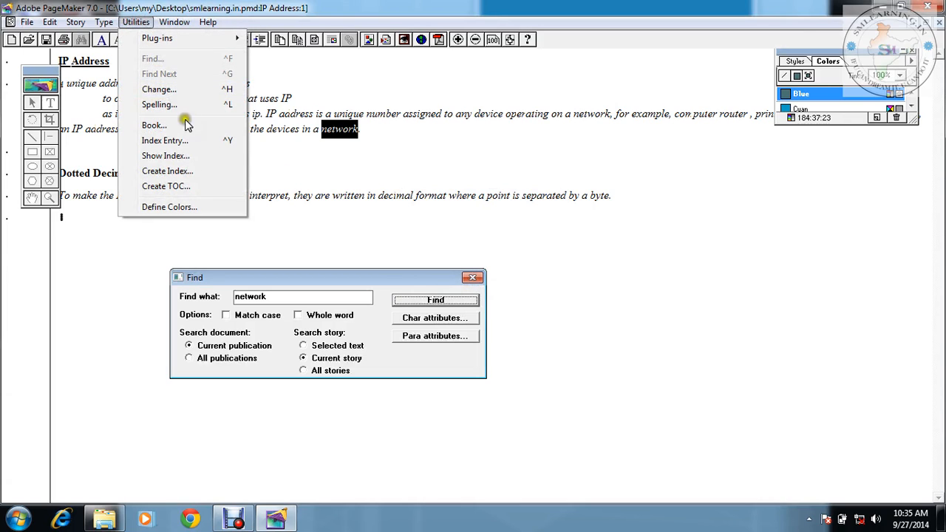
{"action": "left_click", "coordinate": [176, 90]}
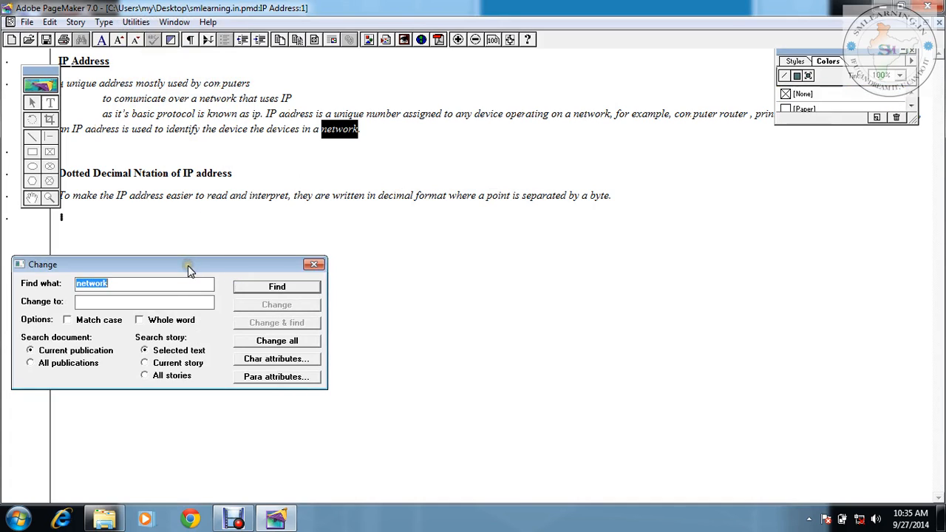
{"action": "left_click_drag", "start_coordinate": [188, 266], "coordinate": [464, 262]}
{"action": "left_click", "coordinate": [379, 299]}
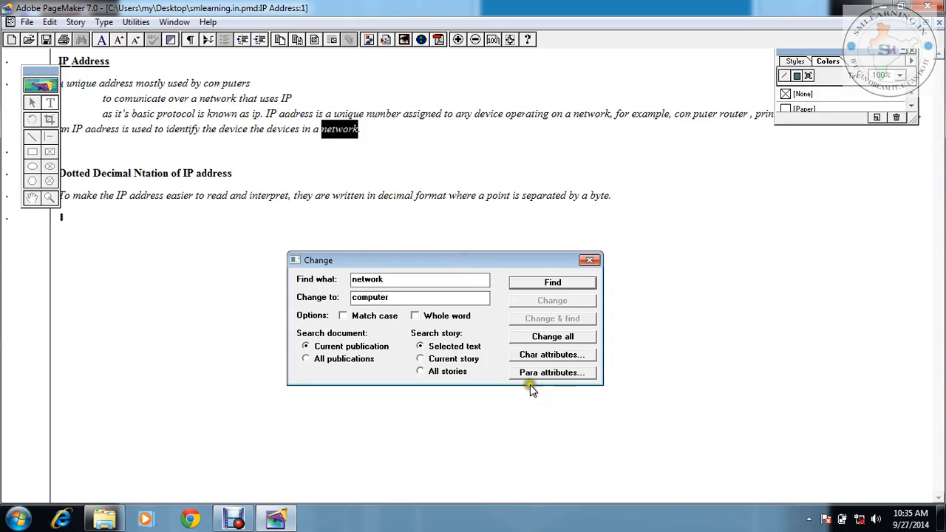
{"action": "left_click", "coordinate": [556, 339]}
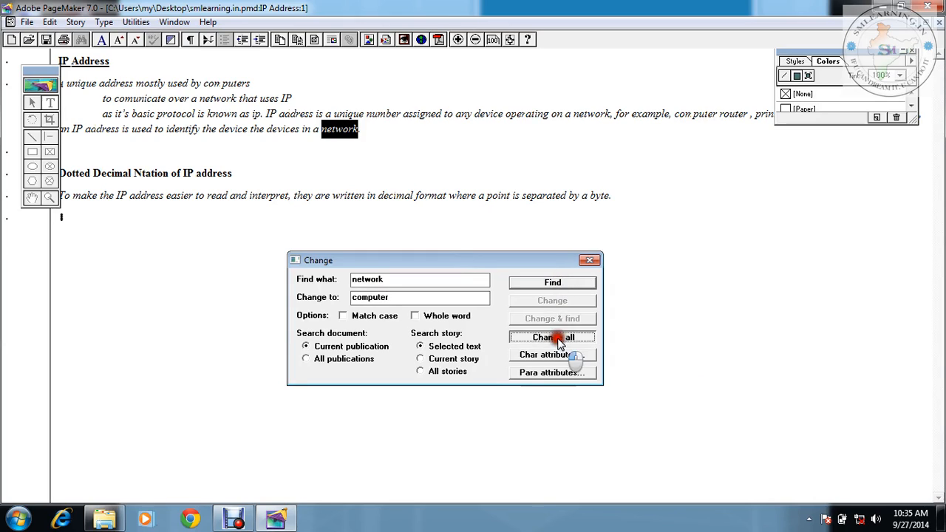
{"action": "left_click", "coordinate": [589, 262]}
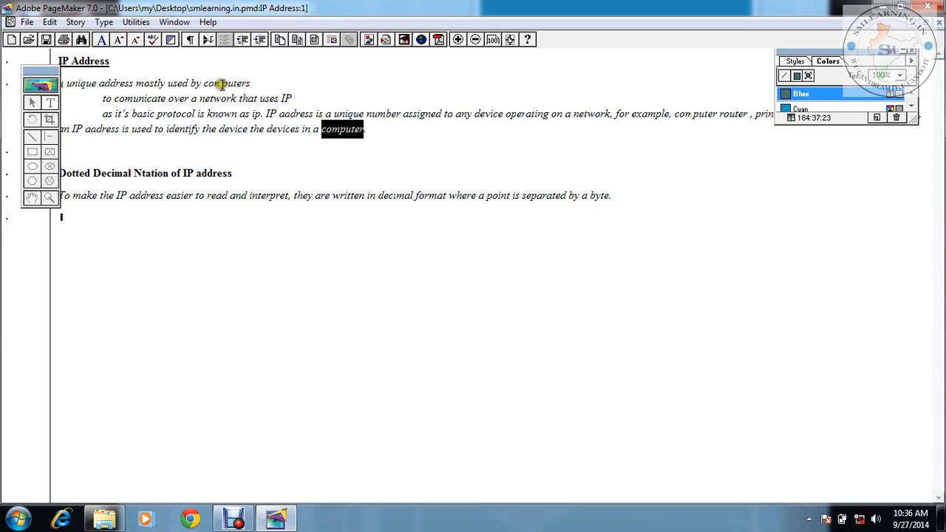
{"action": "left_click", "coordinate": [371, 135]}
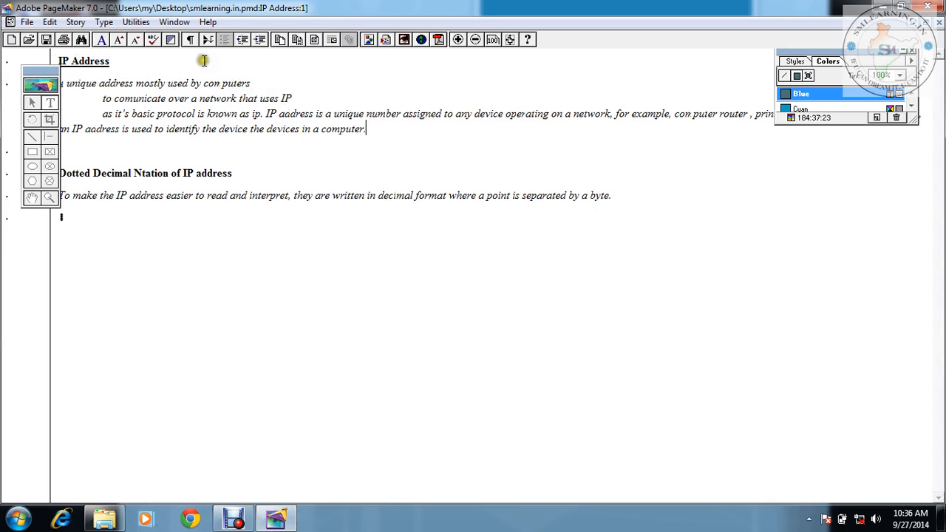
- Open the Spelling checker on the IP Address story and close it without checking
{"action": "left_click", "coordinate": [136, 21]}
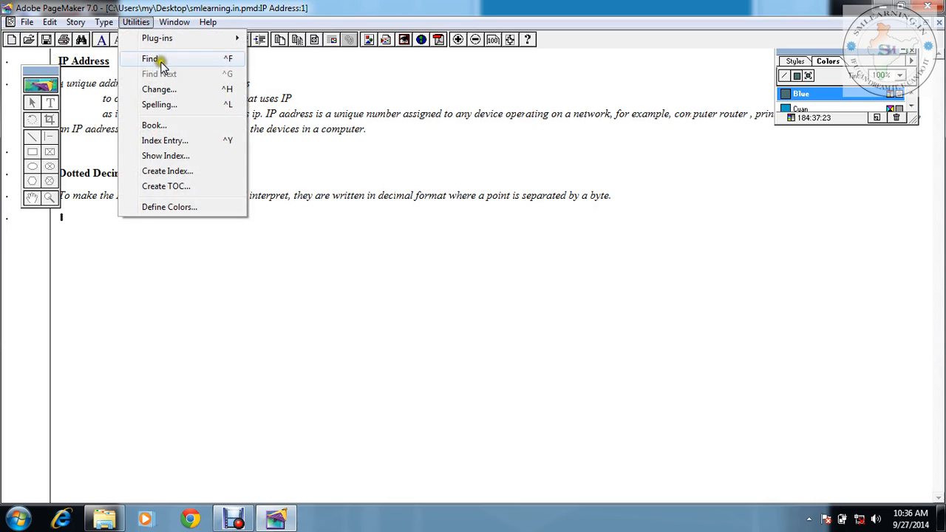
{"action": "left_click", "coordinate": [175, 106]}
{"action": "left_click_drag", "start_coordinate": [223, 248], "coordinate": [430, 247]}
{"action": "left_click", "coordinate": [497, 246]}
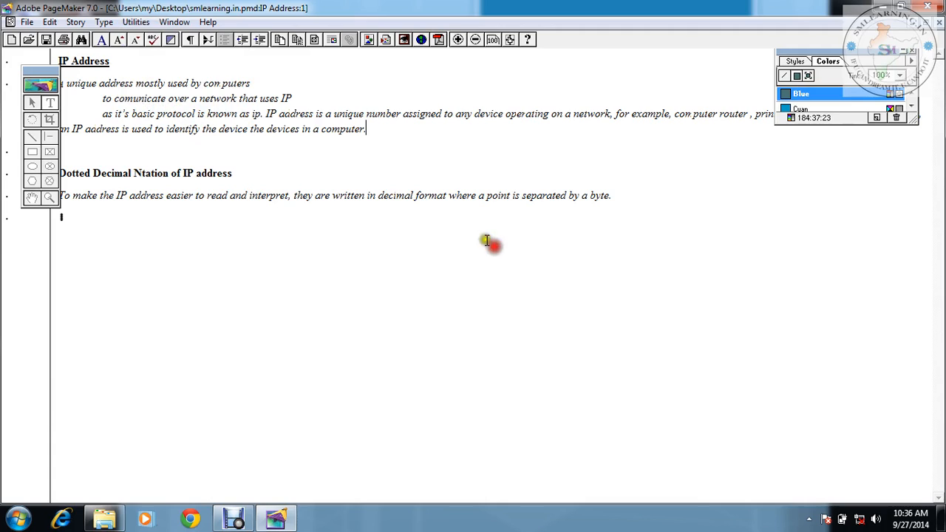
- View the files and drives offered in the Book Publication List, leaving the book list as it is
{"action": "left_click", "coordinate": [137, 22]}
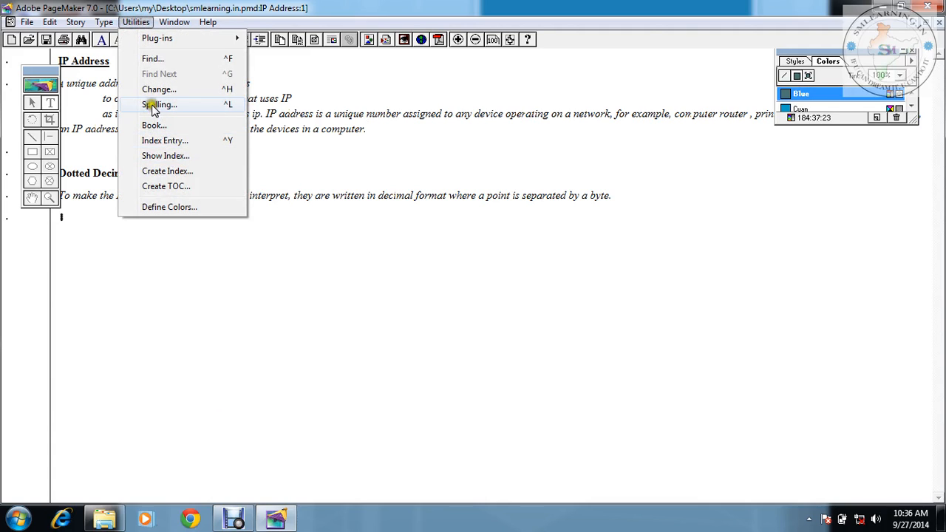
{"action": "left_click", "coordinate": [154, 124]}
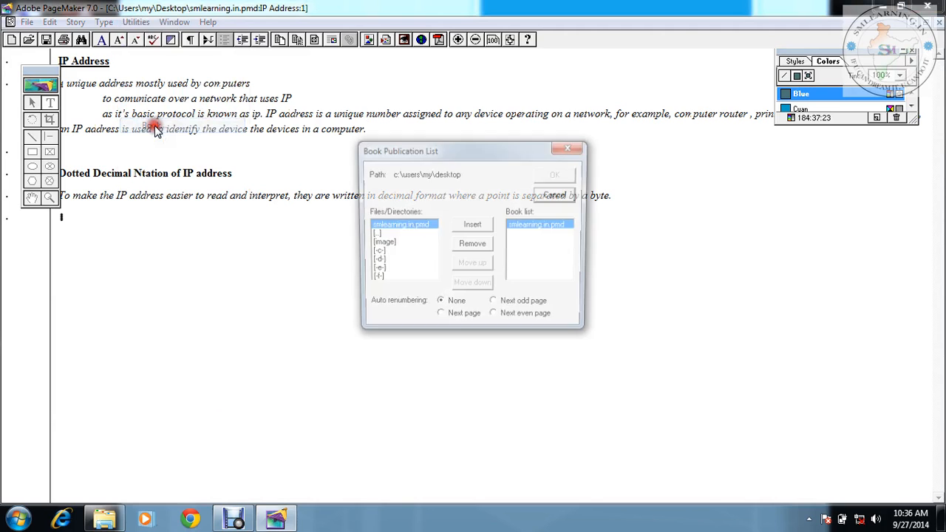
{"action": "left_click", "coordinate": [377, 261]}
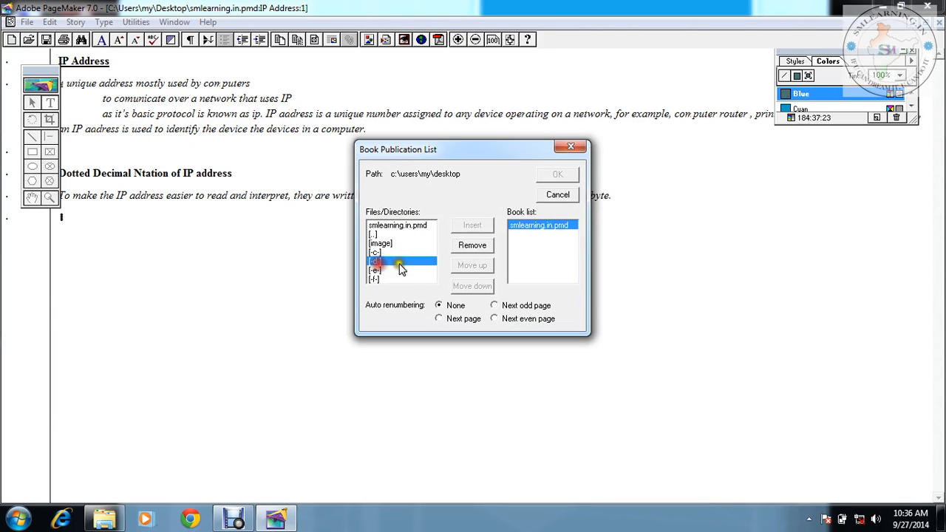
{"action": "left_click", "coordinate": [557, 195]}
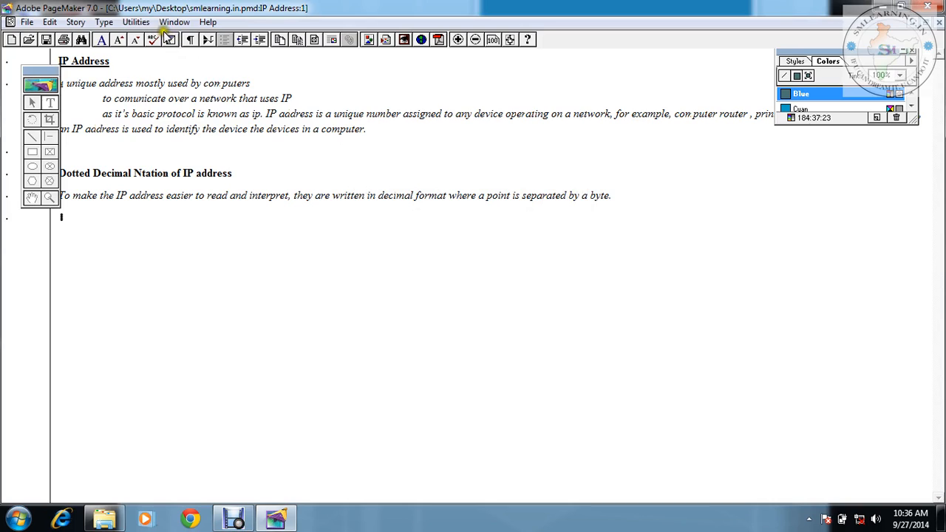
- Create an index story titled "Index" with unreferenced topics removed
{"action": "left_click", "coordinate": [136, 22]}
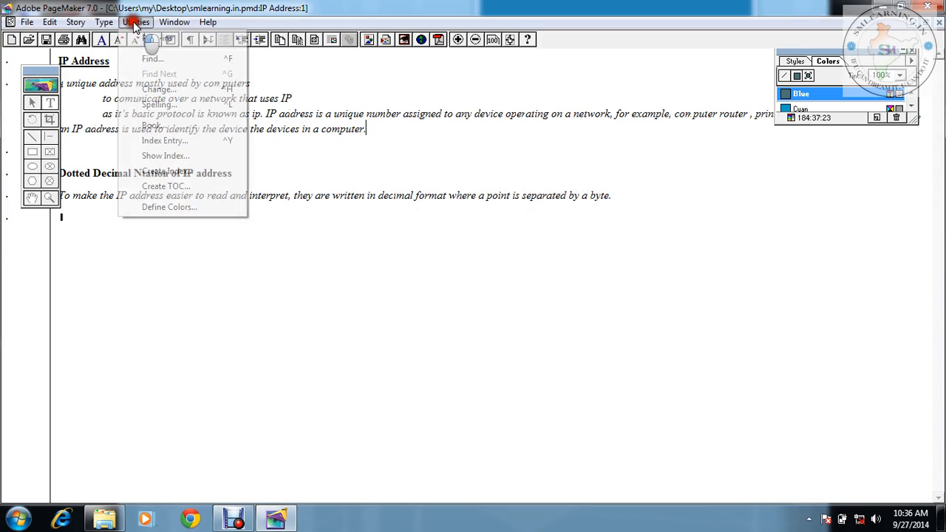
{"action": "left_click", "coordinate": [170, 172]}
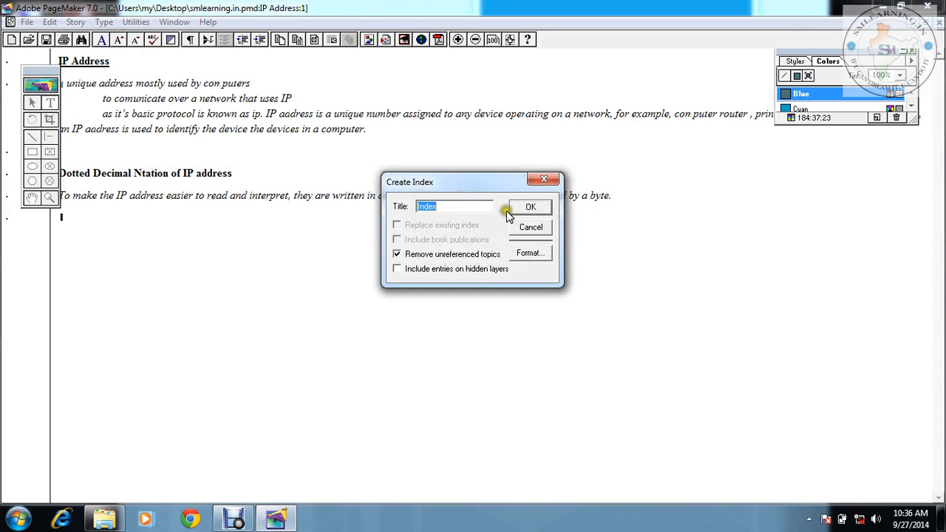
{"action": "left_click", "coordinate": [523, 207]}
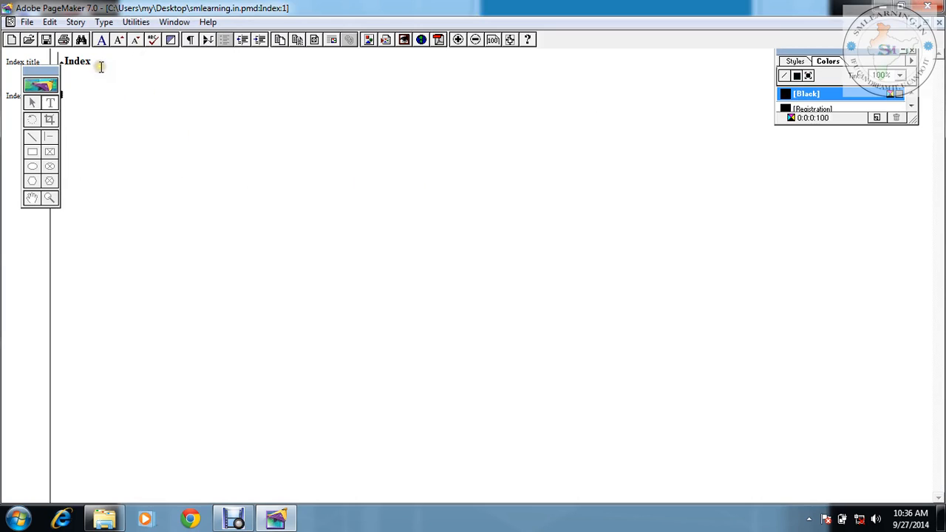
- Create a table of contents titled "Contents" with the page number after each entry
{"action": "left_click", "coordinate": [135, 21]}
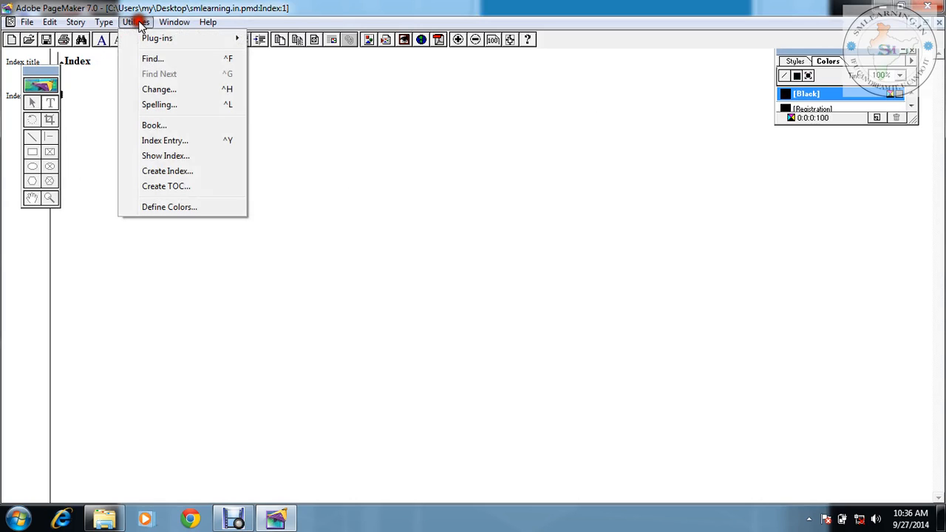
{"action": "left_click", "coordinate": [185, 187]}
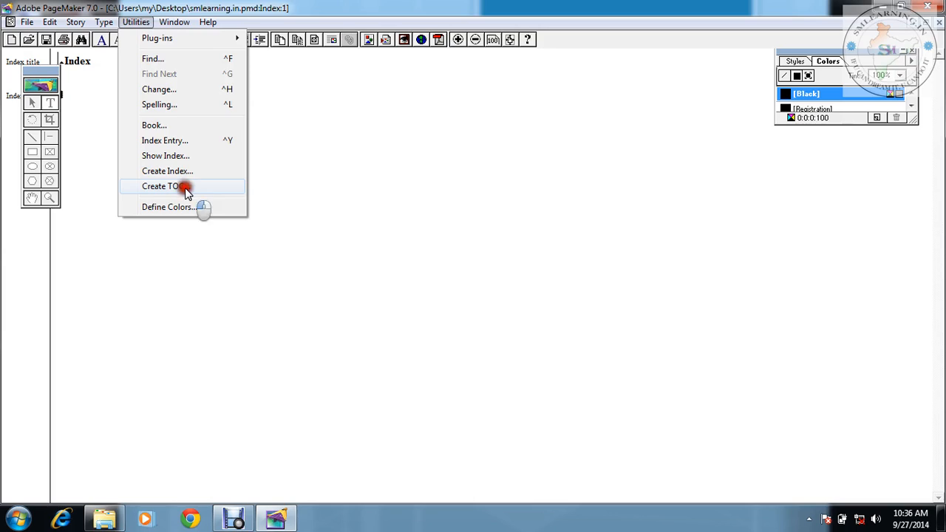
{"action": "left_click", "coordinate": [527, 194]}
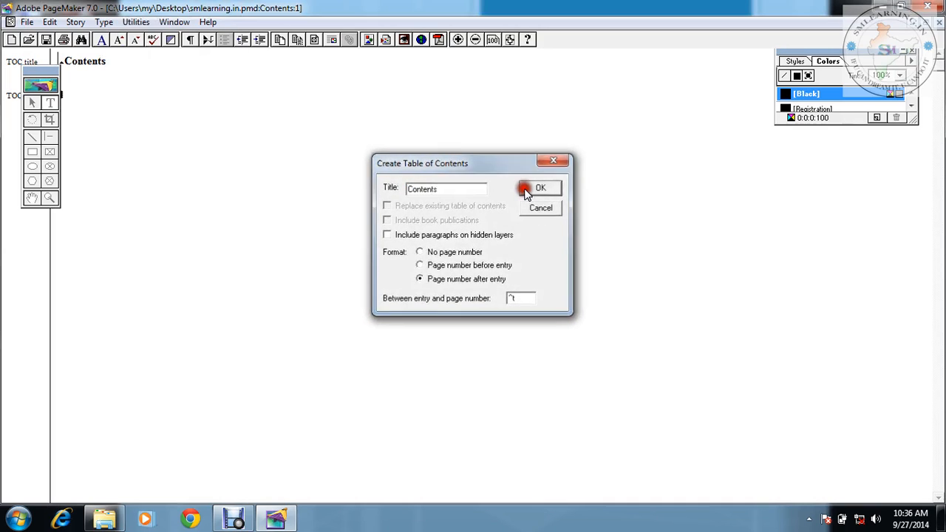
- Look through the Registration and Blue entries in Define Colors and close the color list
{"action": "left_click", "coordinate": [138, 21]}
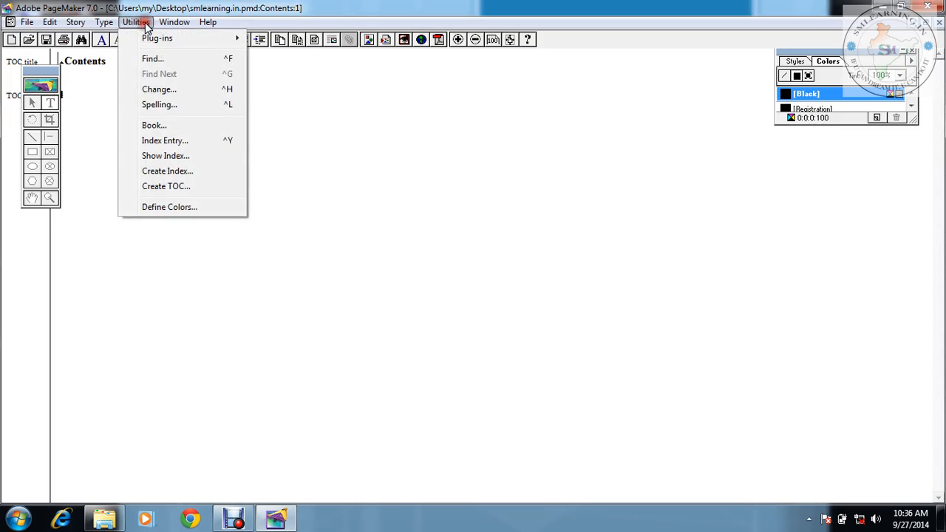
{"action": "left_click", "coordinate": [184, 206]}
{"action": "left_click", "coordinate": [400, 222]}
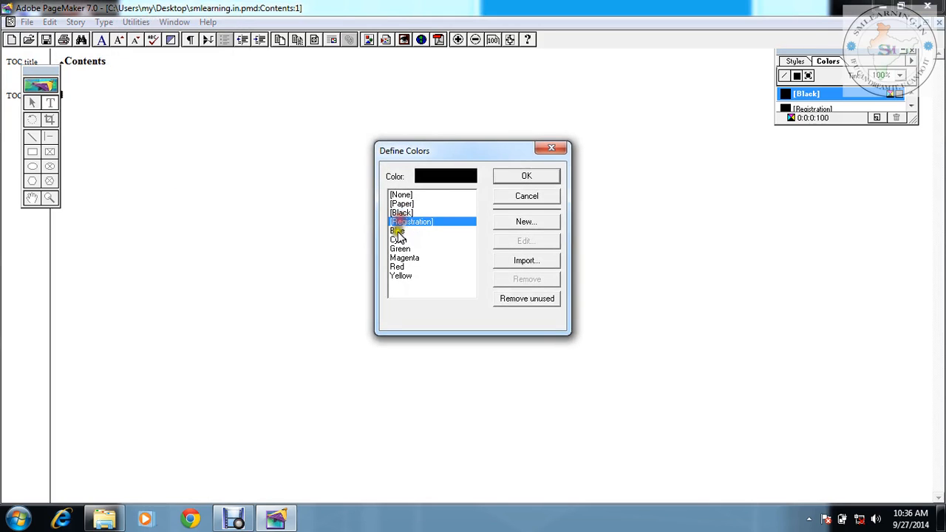
{"action": "left_click", "coordinate": [399, 230]}
{"action": "left_click", "coordinate": [495, 175]}
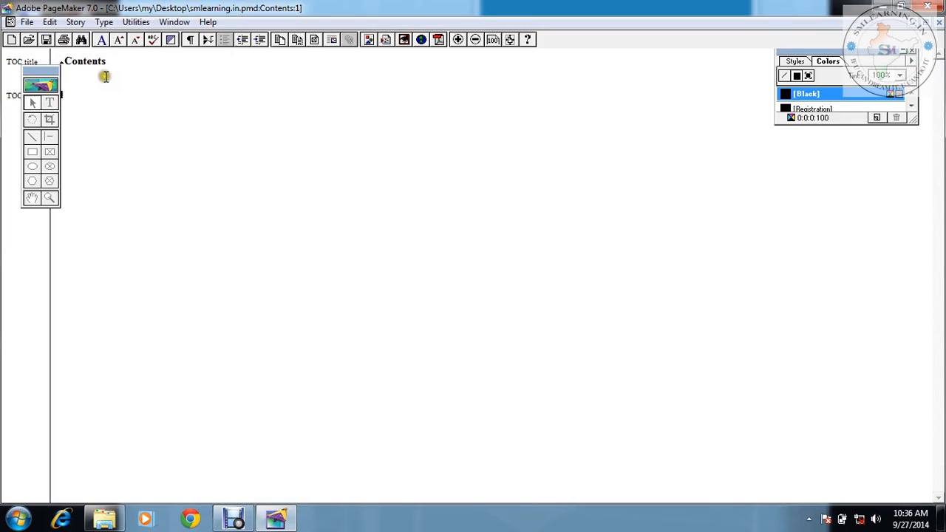
- Return to the layout and place the Contents story as a small text block on the pasteboard left of page 1
{"action": "left_click", "coordinate": [77, 22]}
{"action": "left_click", "coordinate": [306, 190]}
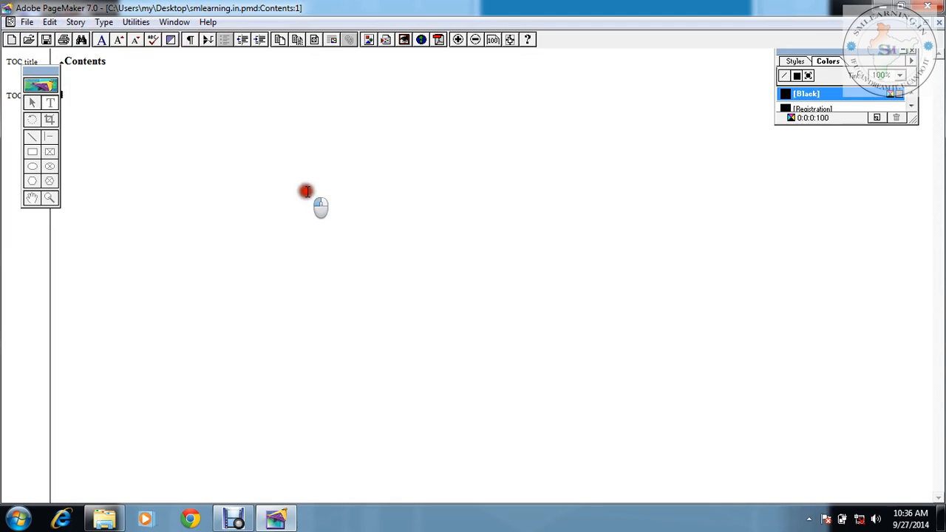
{"action": "key", "text": "ctrl+e"}
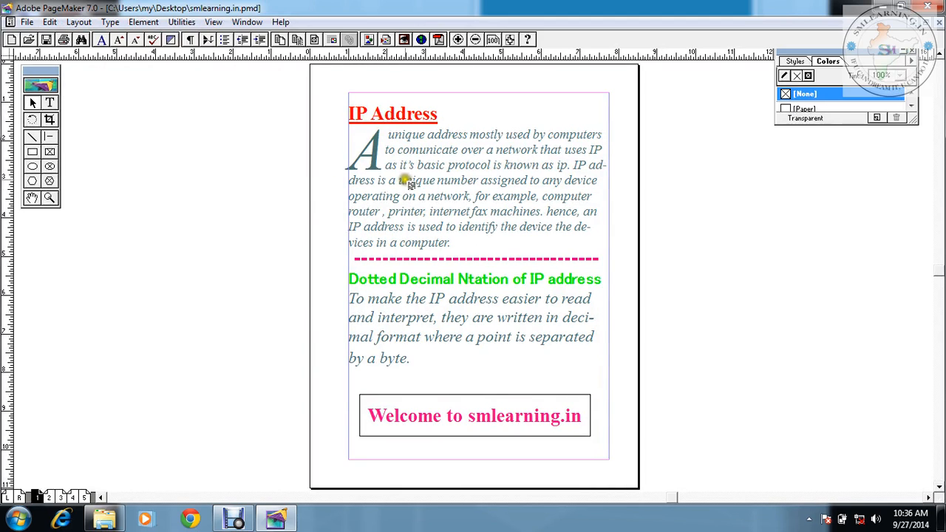
{"action": "left_click", "coordinate": [257, 351]}
{"action": "left_click_drag", "start_coordinate": [294, 328], "coordinate": [262, 183]}
{"action": "left_click", "coordinate": [270, 232]}
{"action": "left_click", "coordinate": [261, 178]}
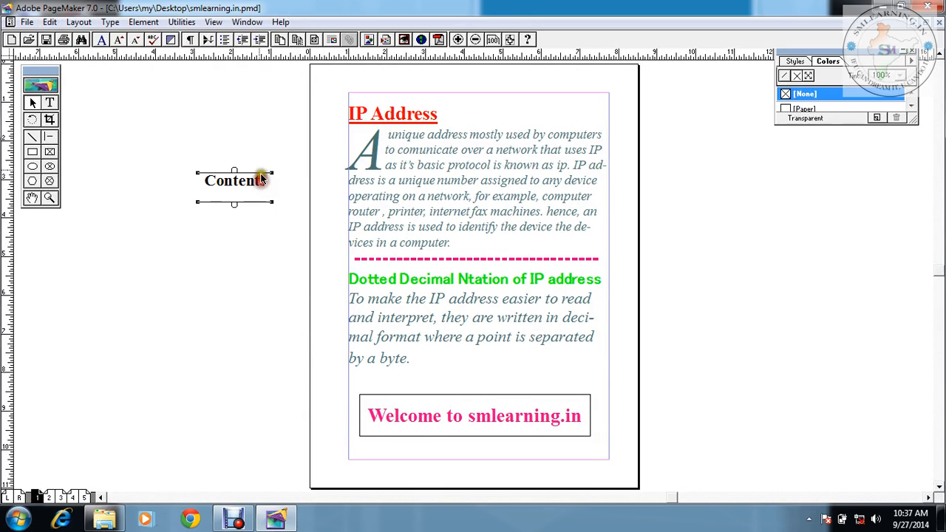
- Move the Contents text block higher on the pasteboard, about level with the "IP Address" heading
{"action": "left_click", "coordinate": [213, 23]}
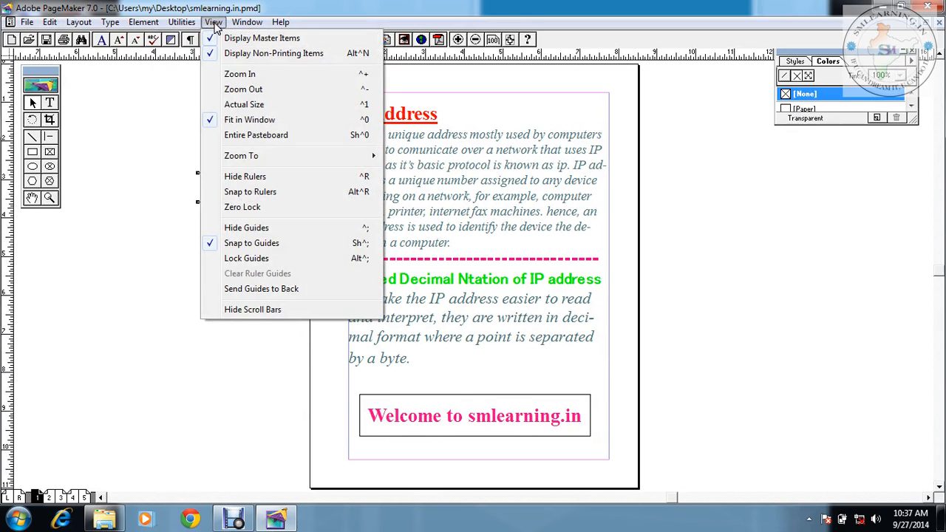
{"action": "left_click", "coordinate": [179, 120]}
{"action": "left_click", "coordinate": [229, 200]}
{"action": "left_click_drag", "start_coordinate": [227, 199], "coordinate": [196, 139]}
{"action": "left_click_drag", "start_coordinate": [195, 142], "coordinate": [221, 106]}
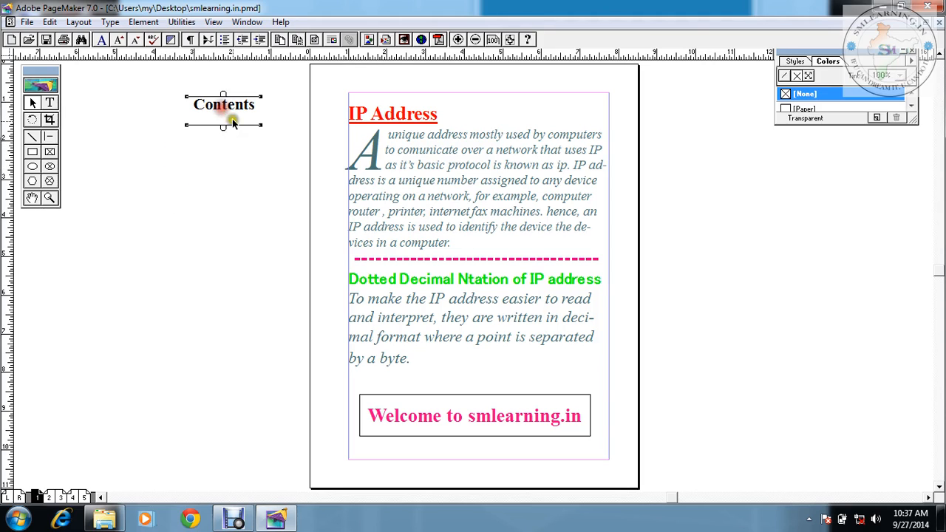